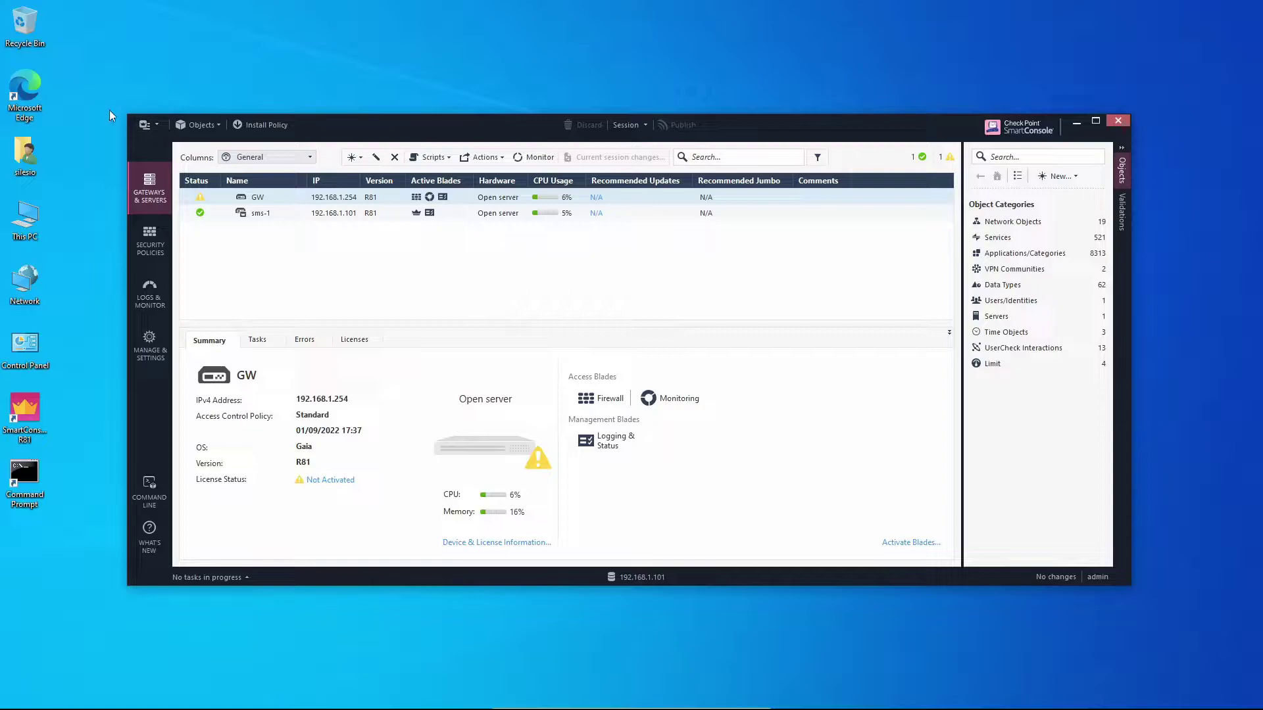
click(26, 103)
double_click(27, 104)
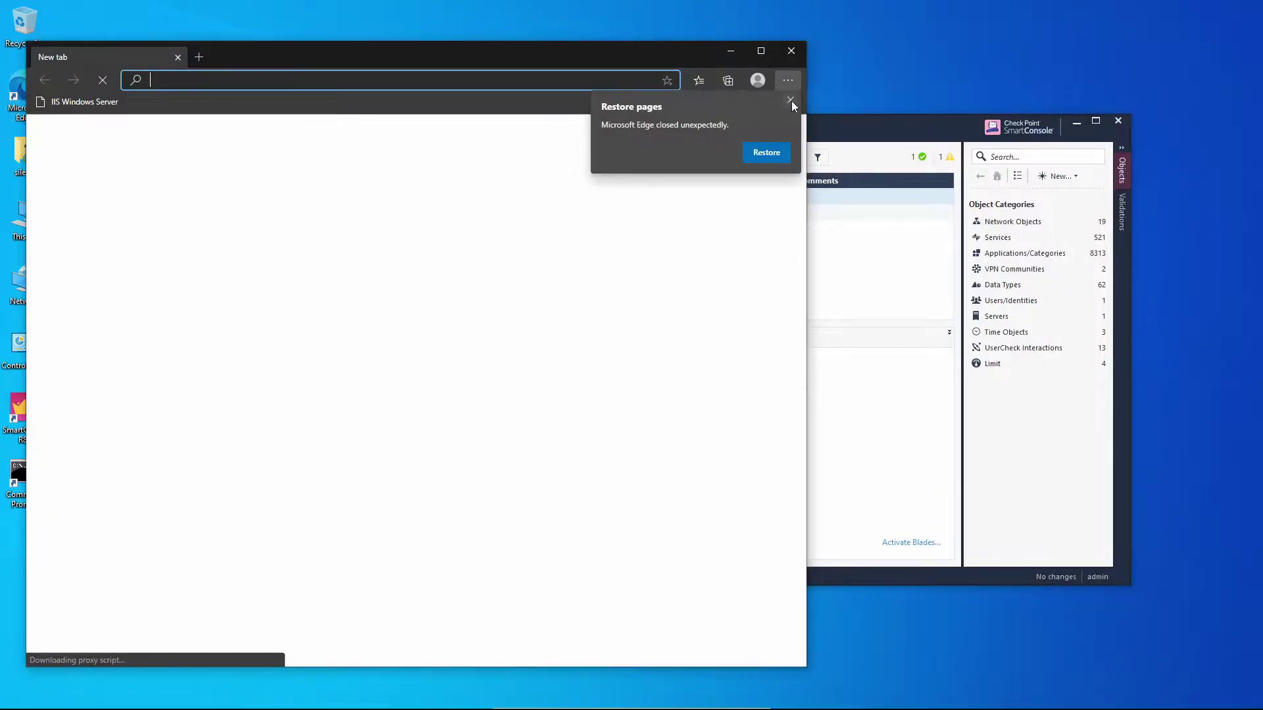
click(791, 100)
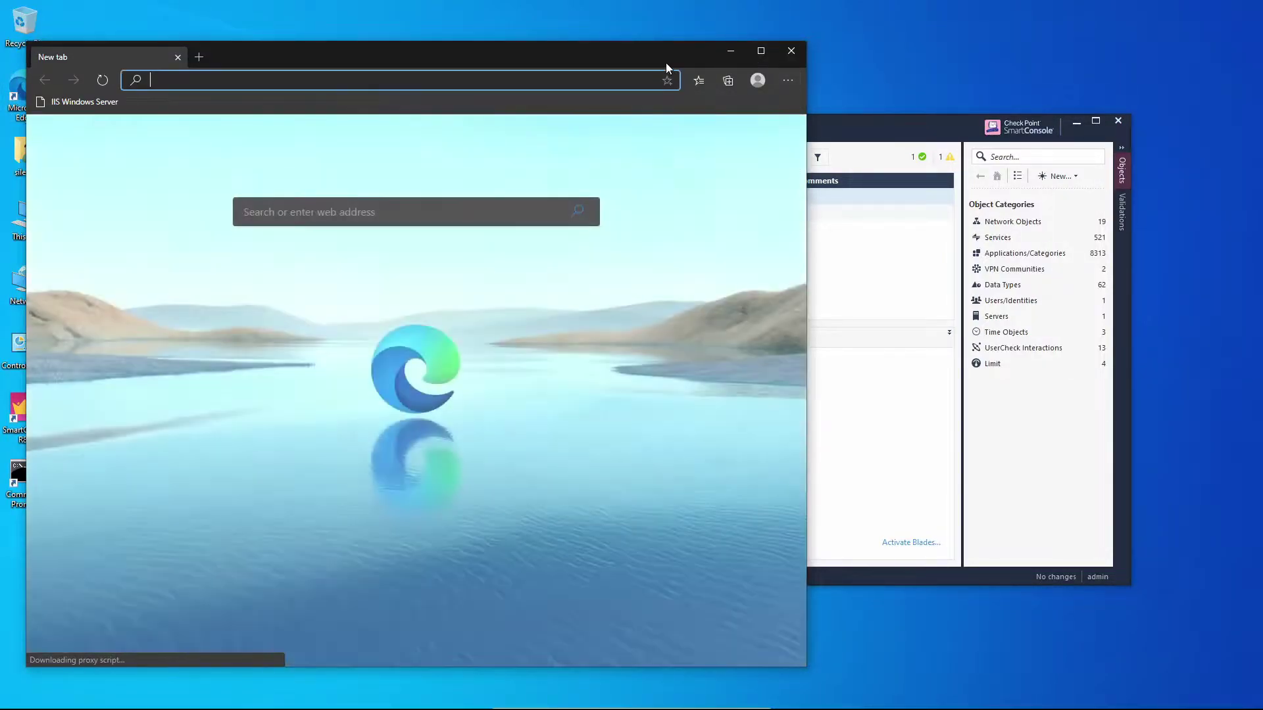
drag(662, 60, 896, 49)
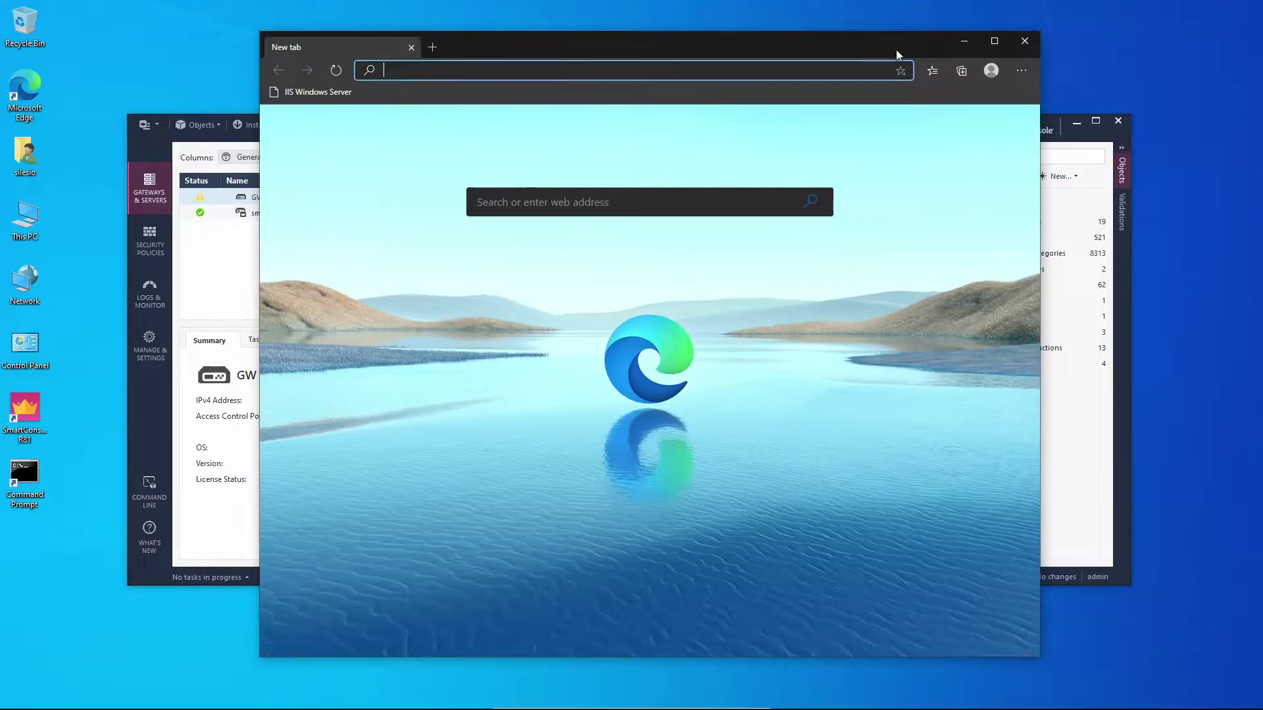
text(htt)
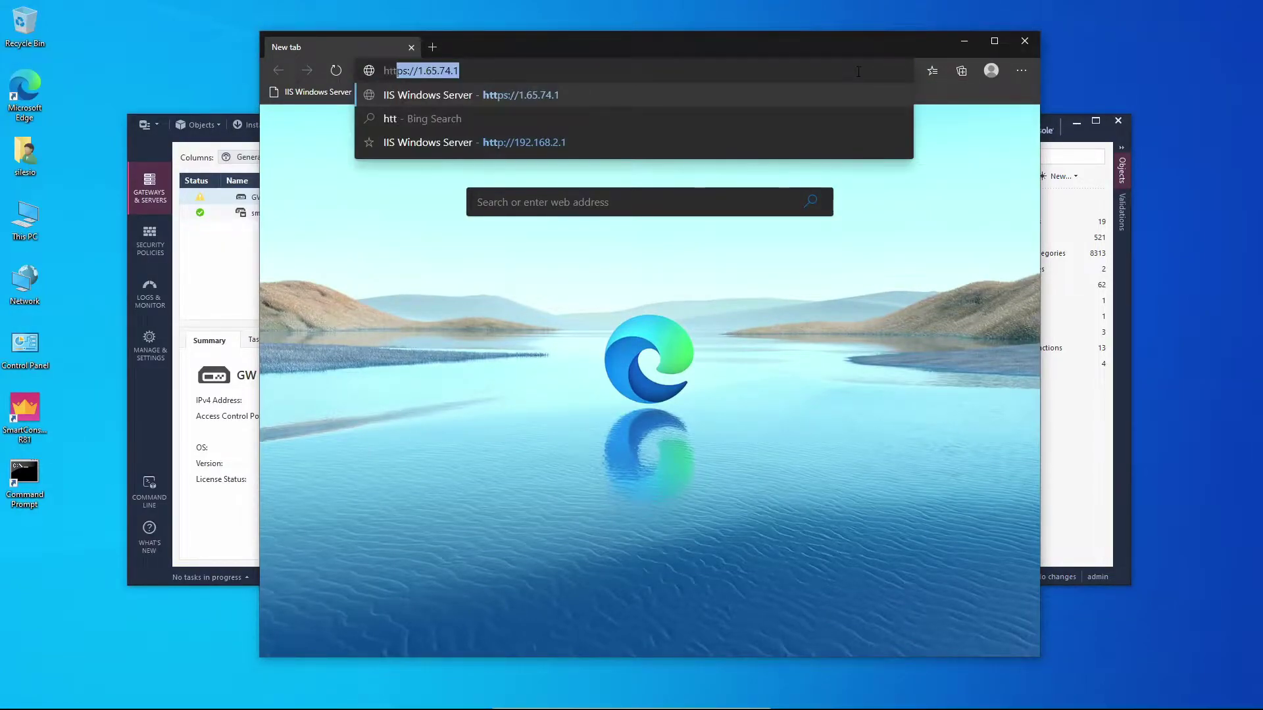
text(ps://192.16)
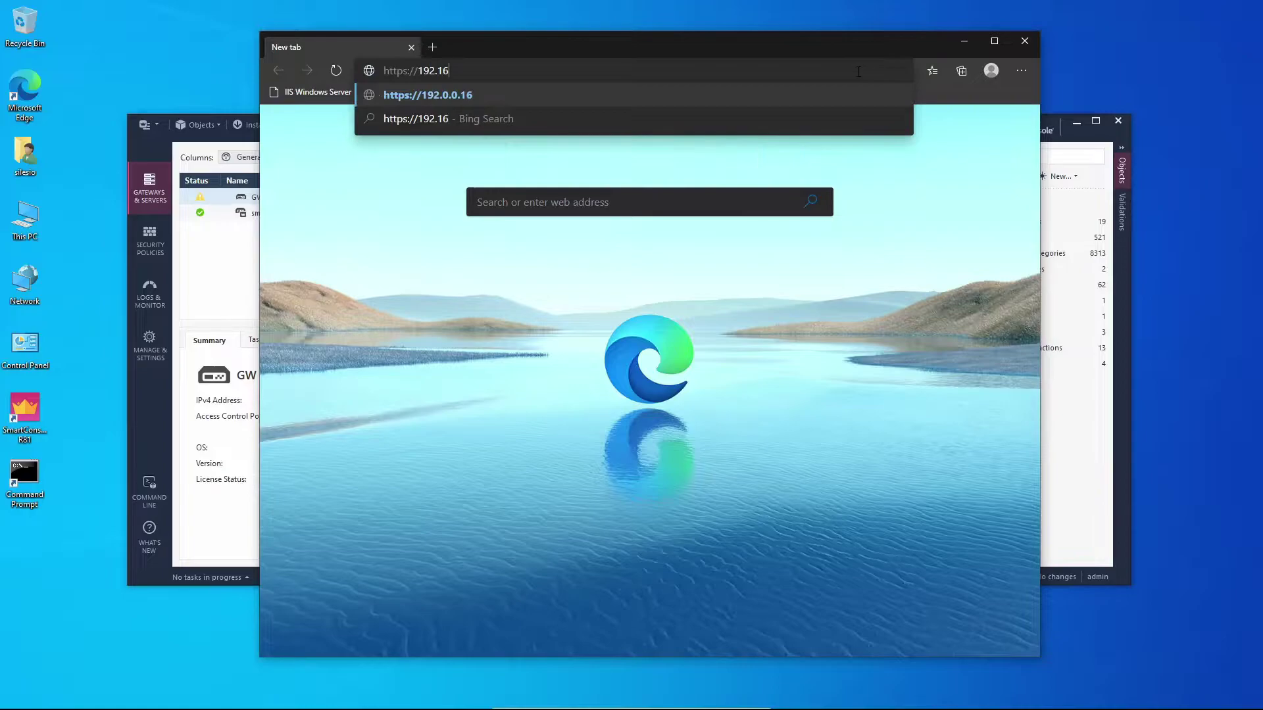
text(8.1)
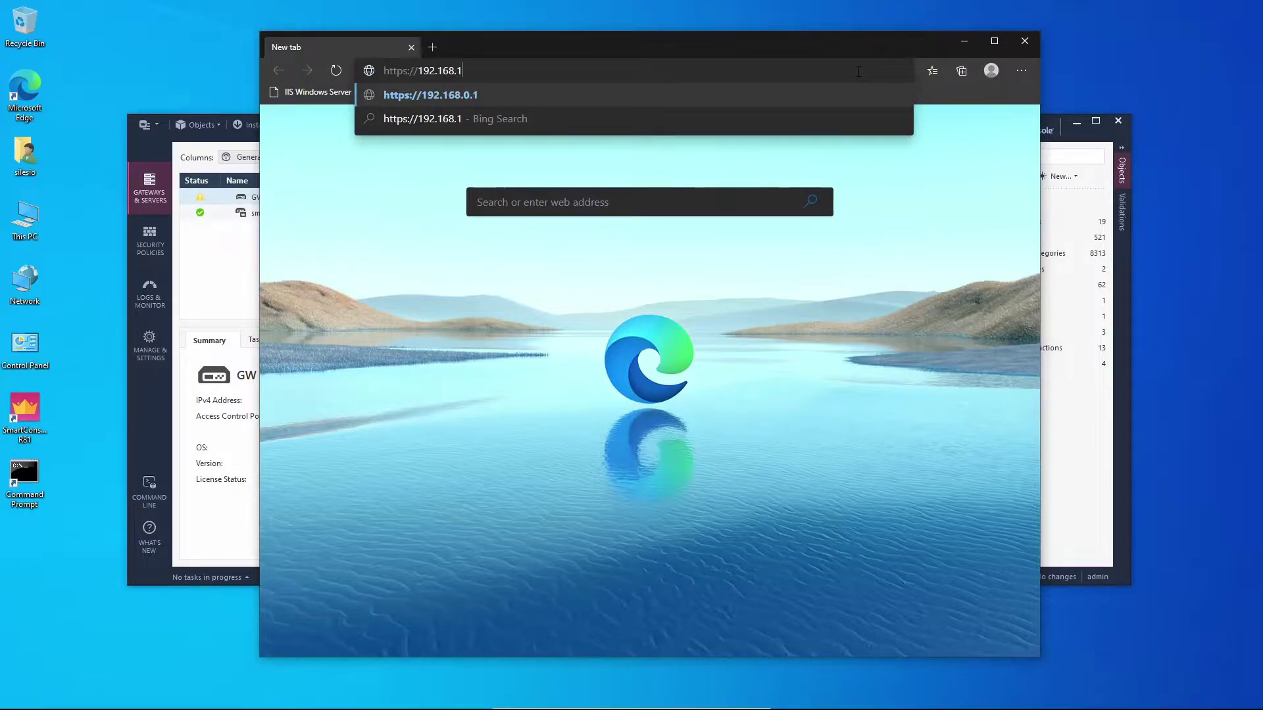
text(.102)
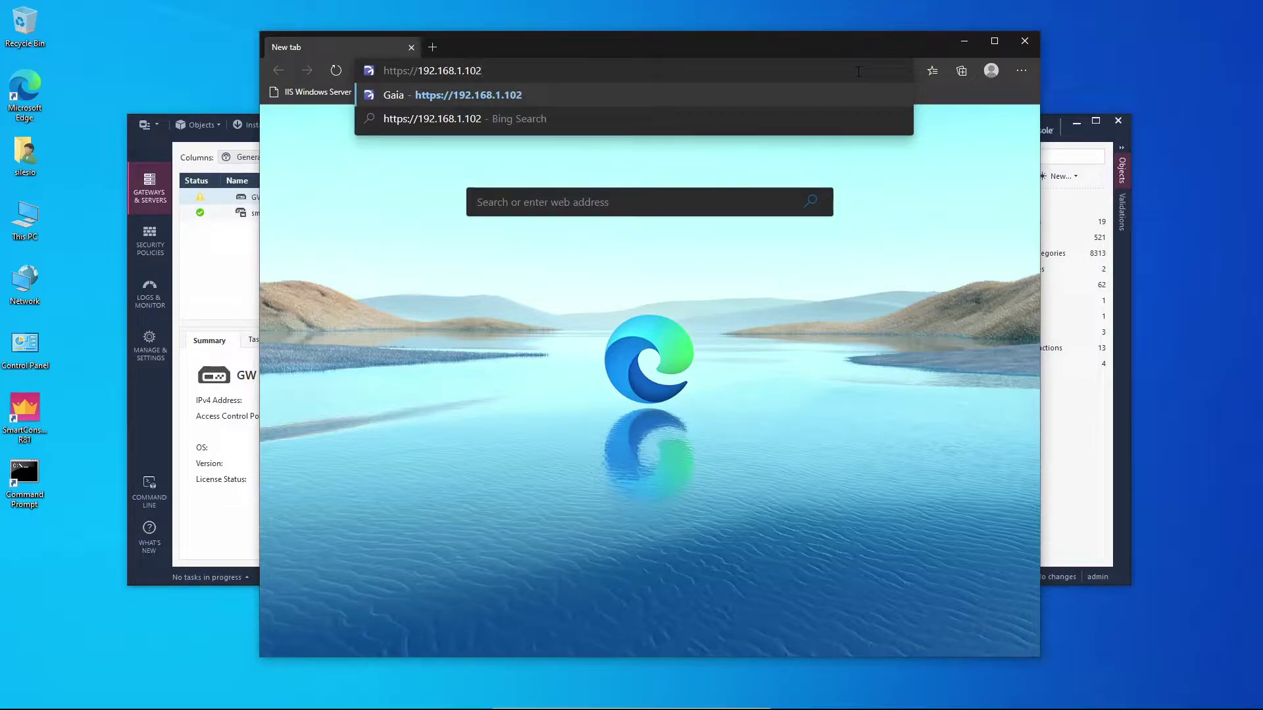
key(Return)
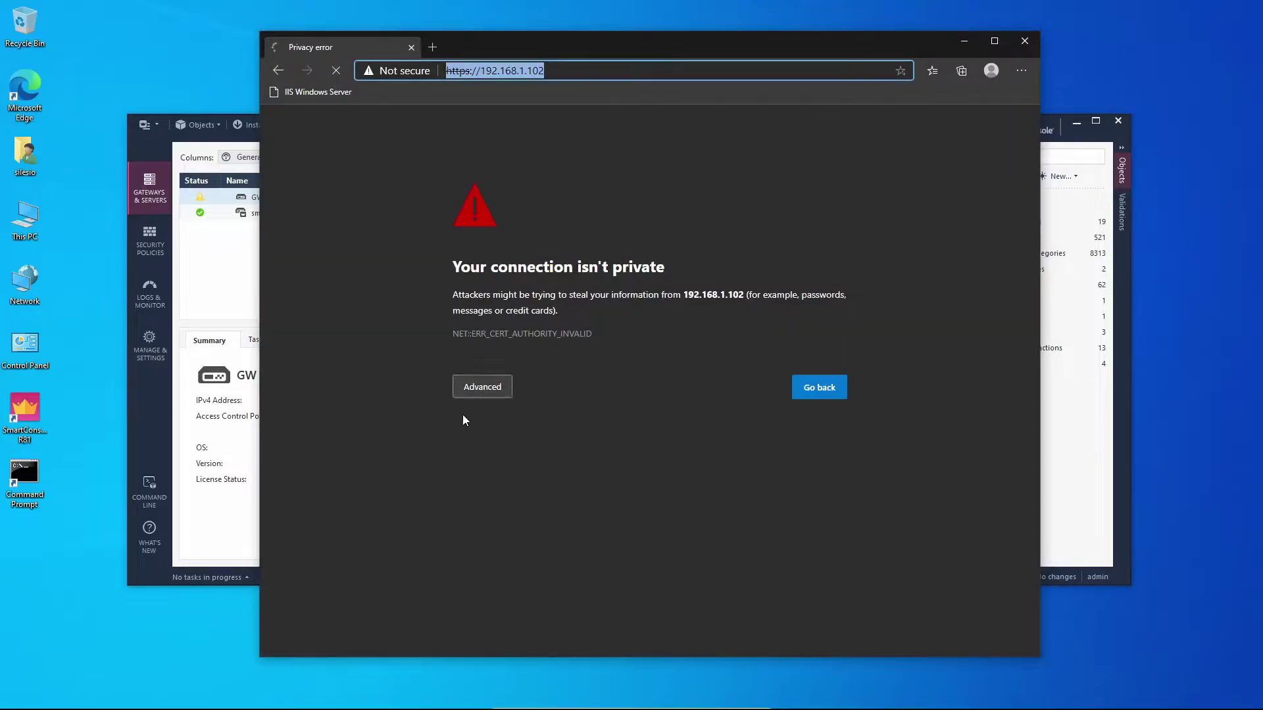
click(472, 388)
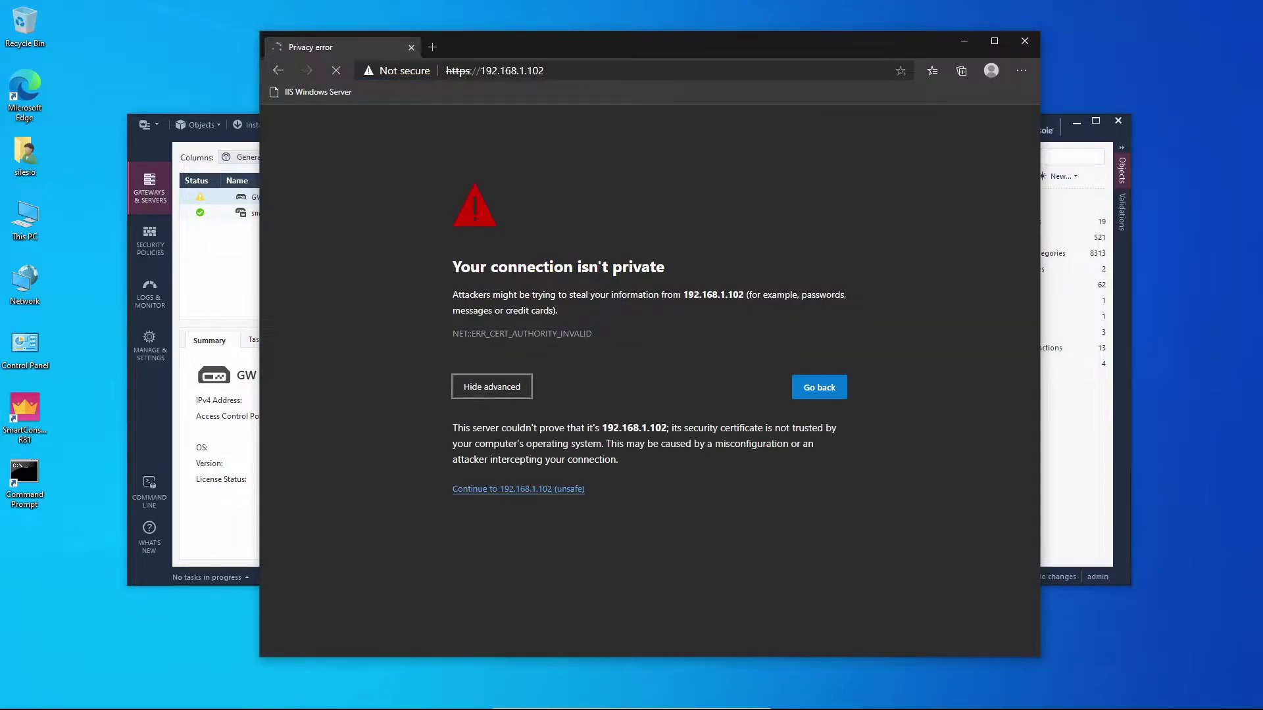
click(528, 491)
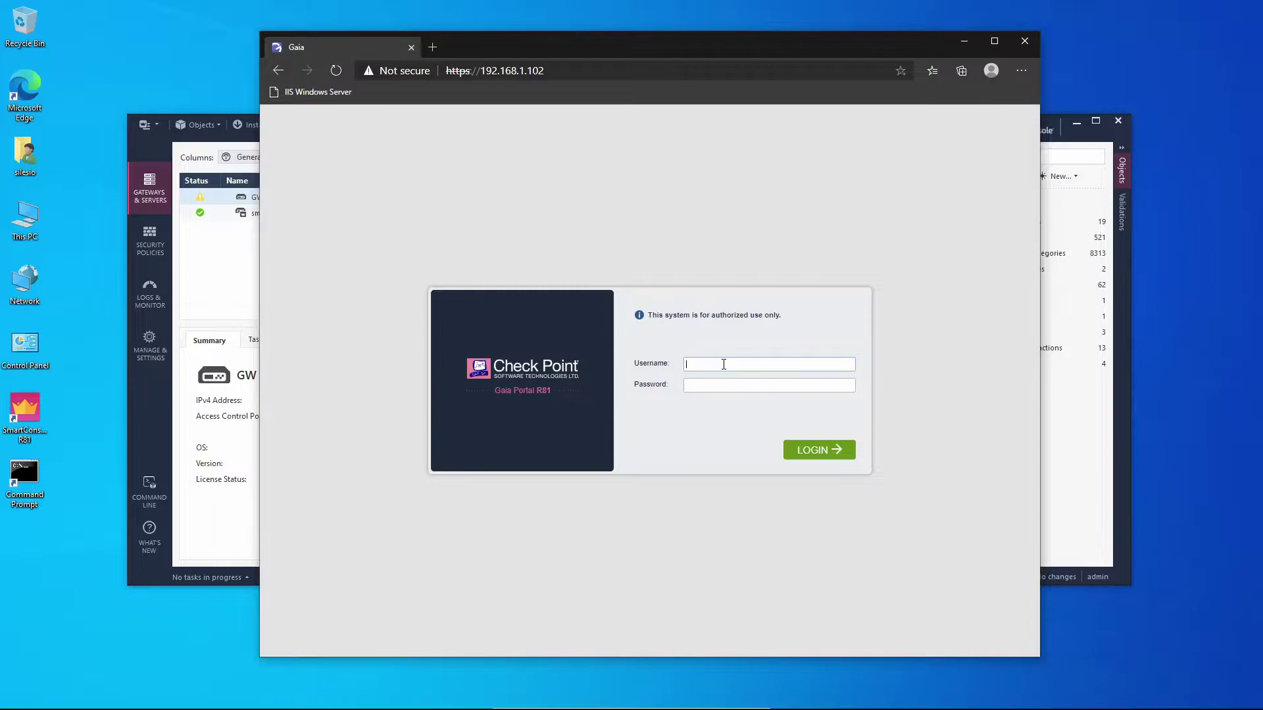
Sign in as admin and advance the wizard past the management connection IPv4 settings
text(admin)
key(Tab)
key(Return)
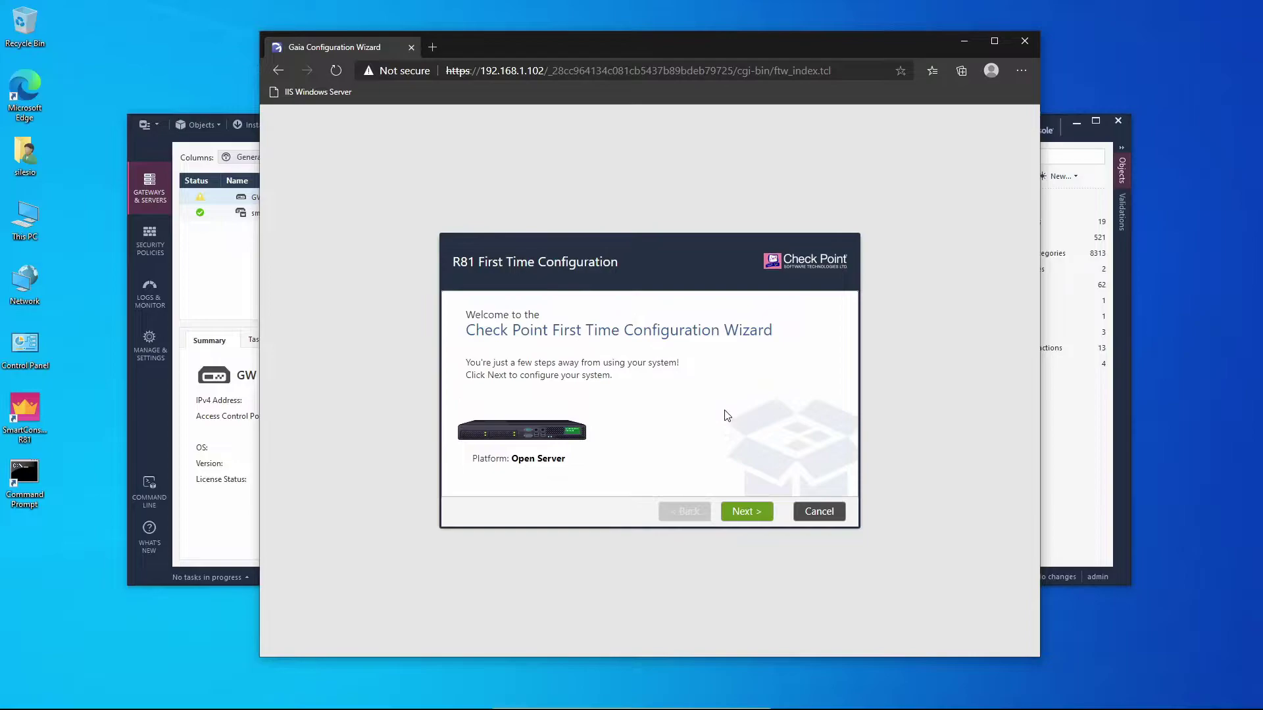
click(742, 515)
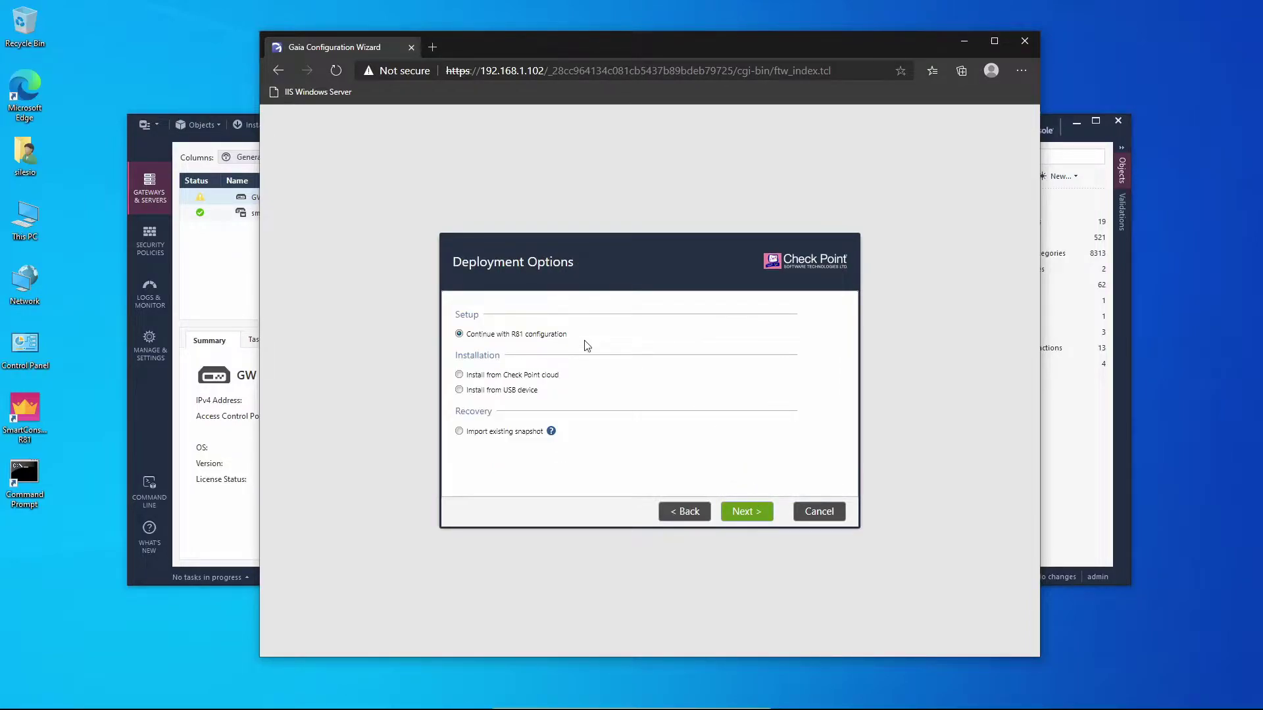
click(757, 516)
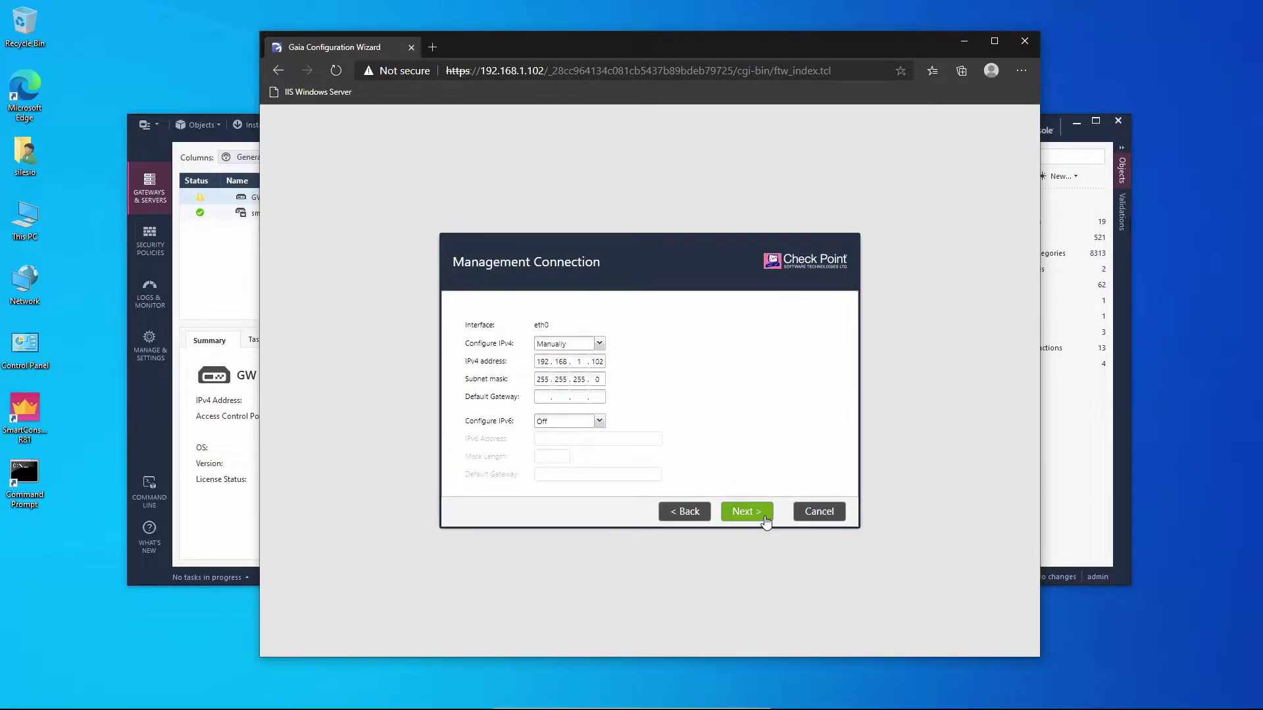
click(762, 513)
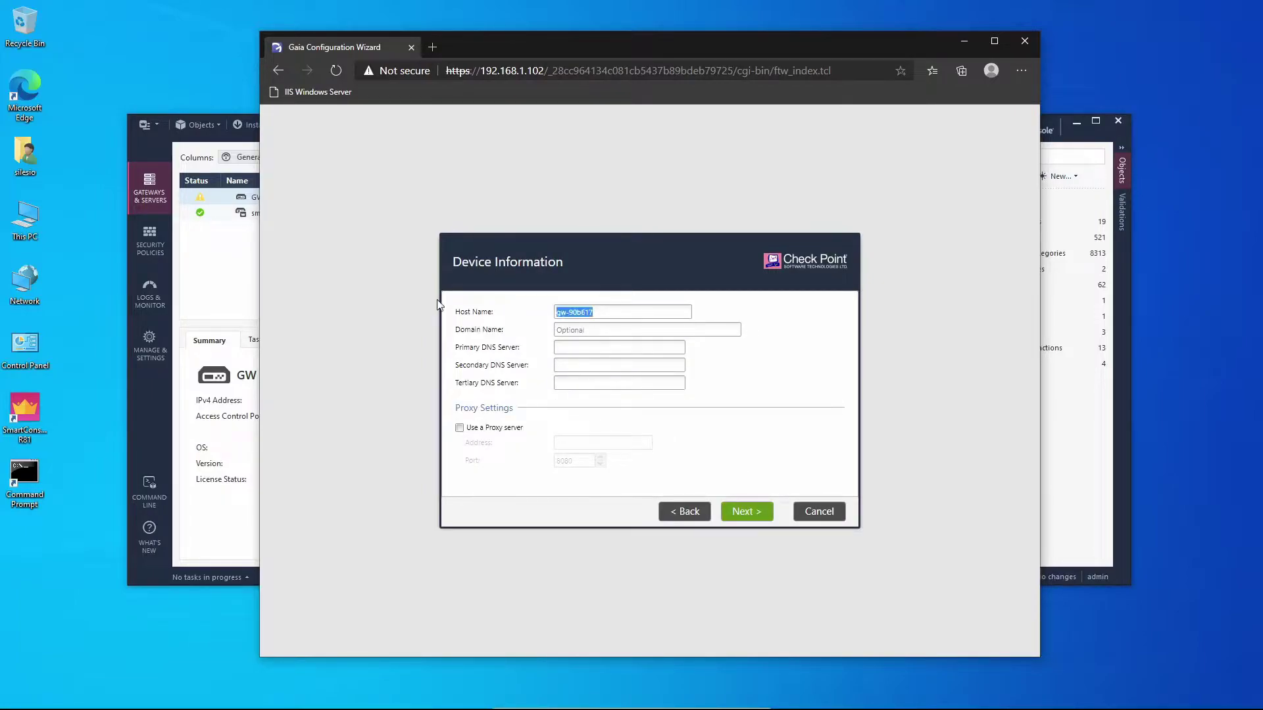
Change the host name to log_server, then accept date/time and installation type to reach Products
text(sms)
key(BackSpace)
key(BackSpace)
text(log_serve)
click(757, 513)
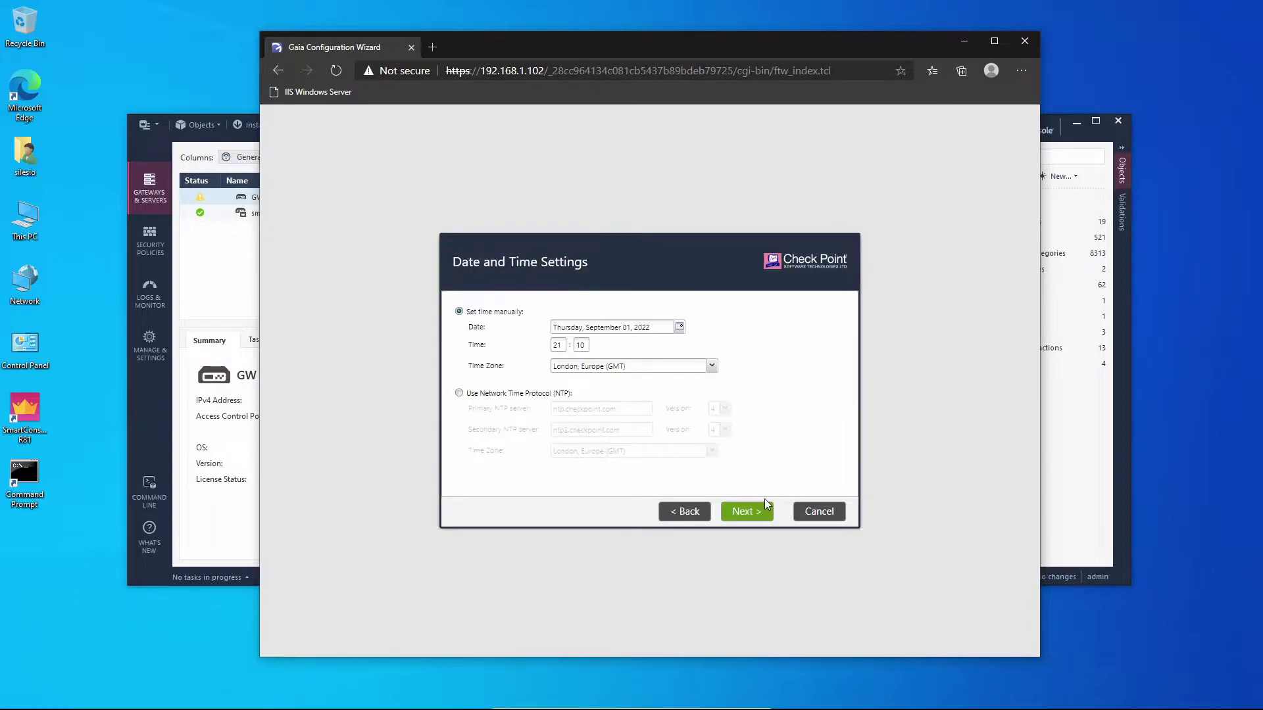
click(758, 513)
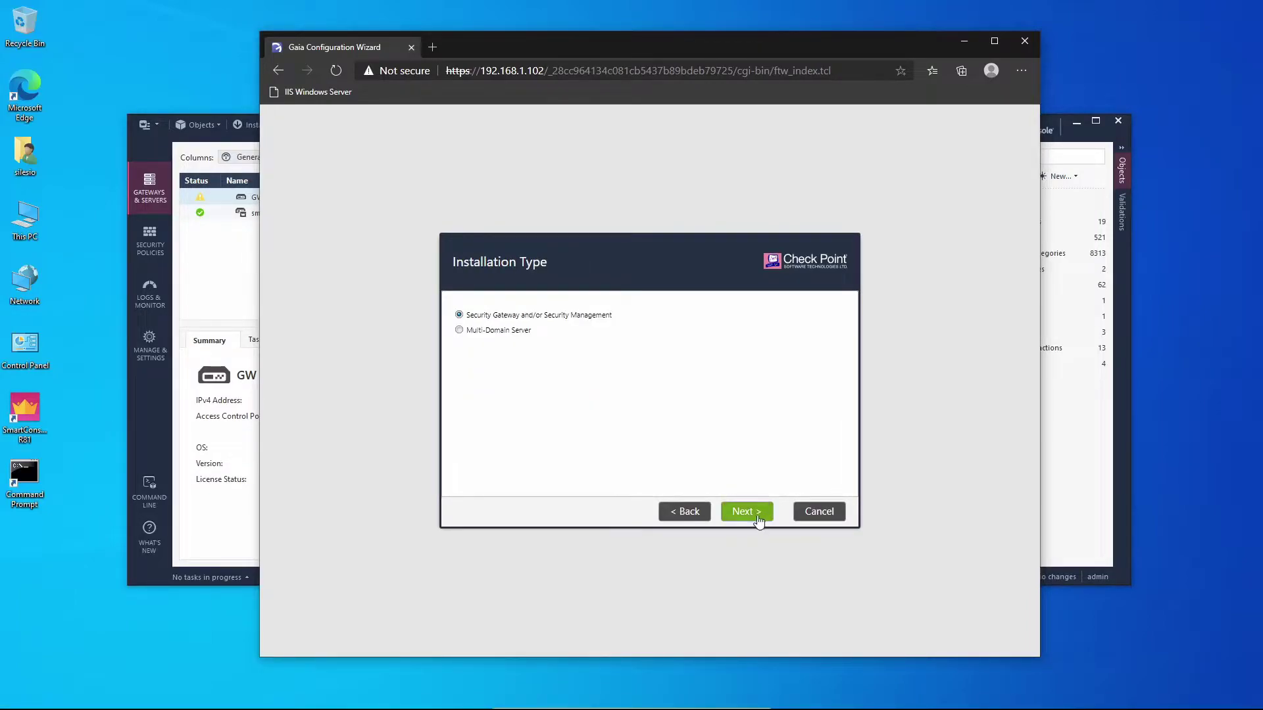
click(759, 516)
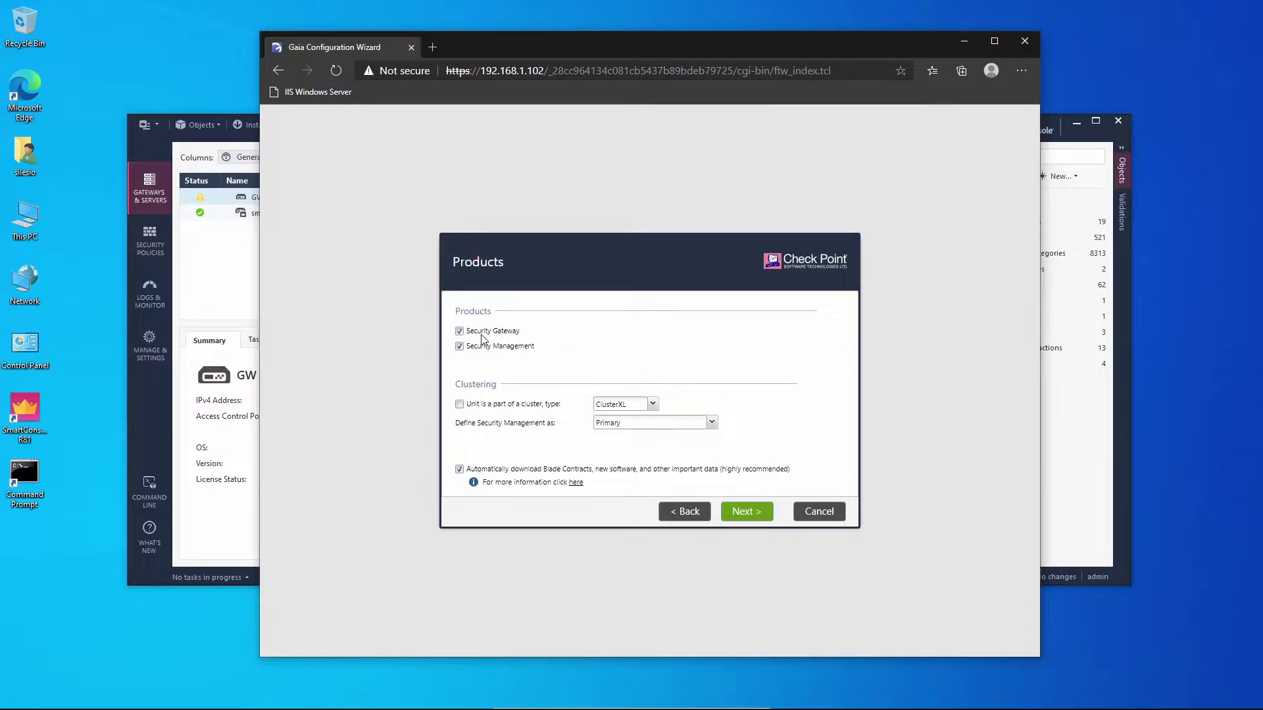
Drop Security Gateway, make management Log Server / SmartEvent only, and disable automatic blade downloads
click(459, 332)
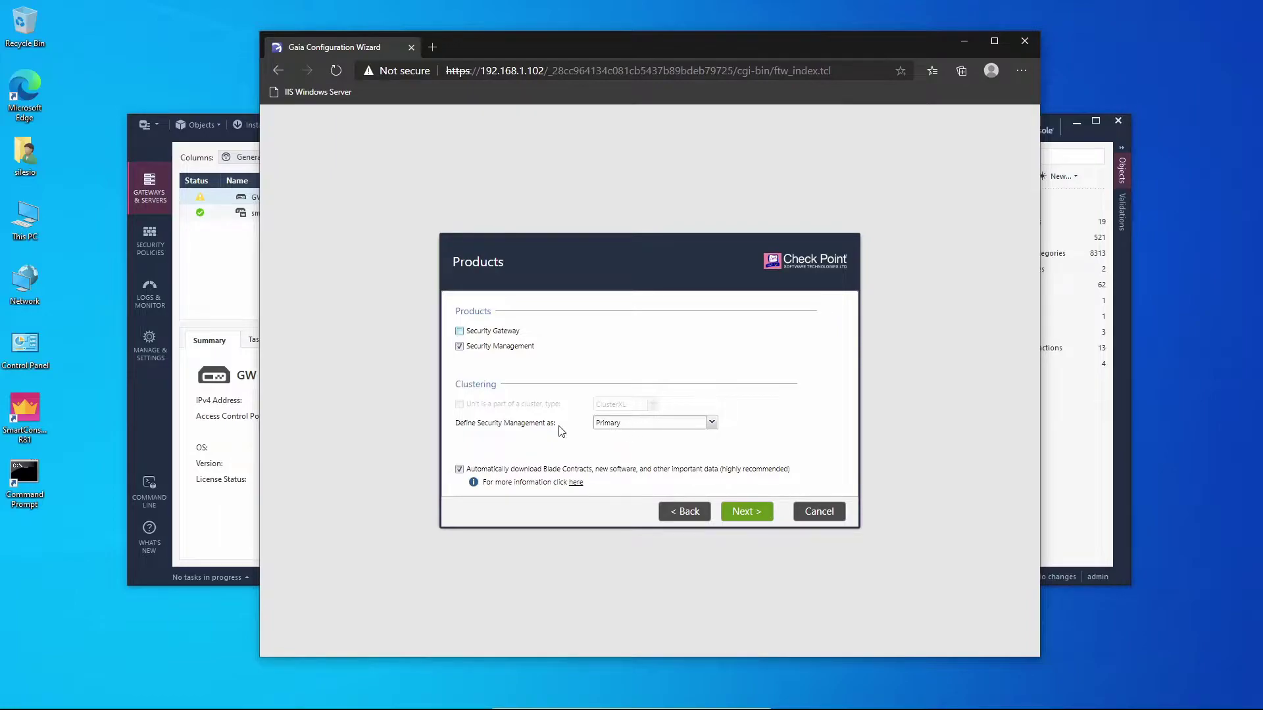
click(689, 425)
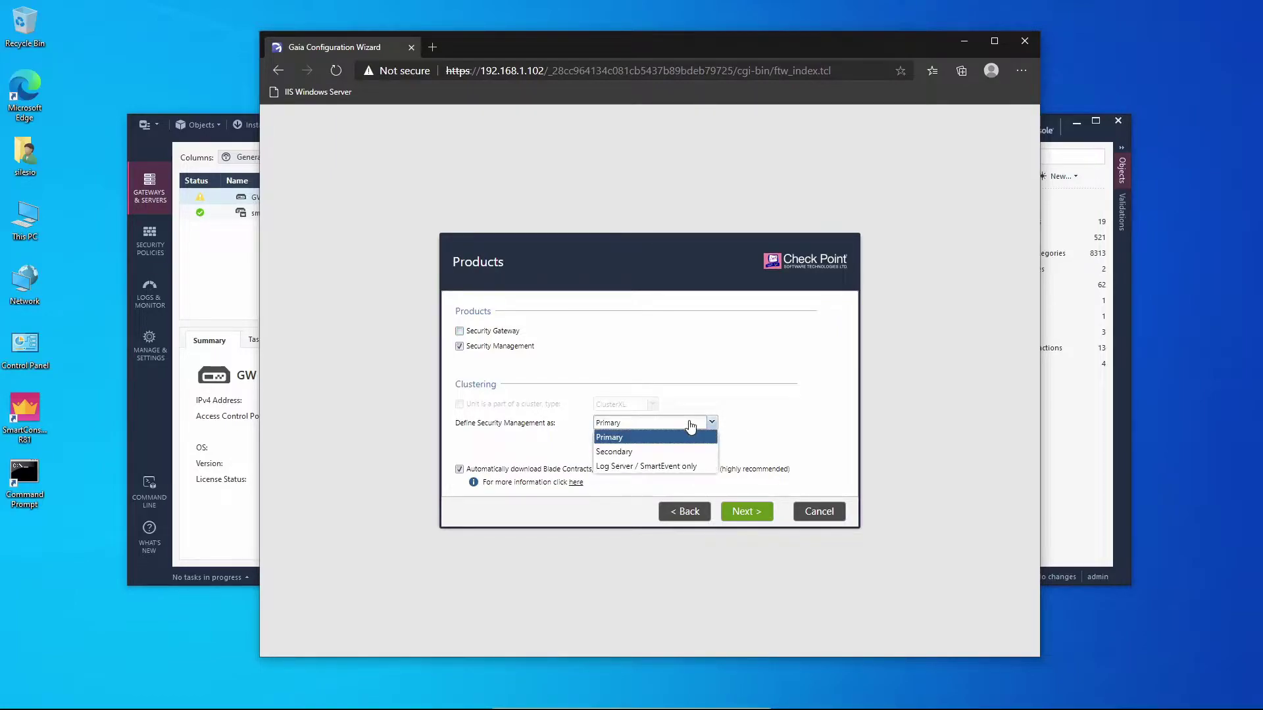
click(649, 468)
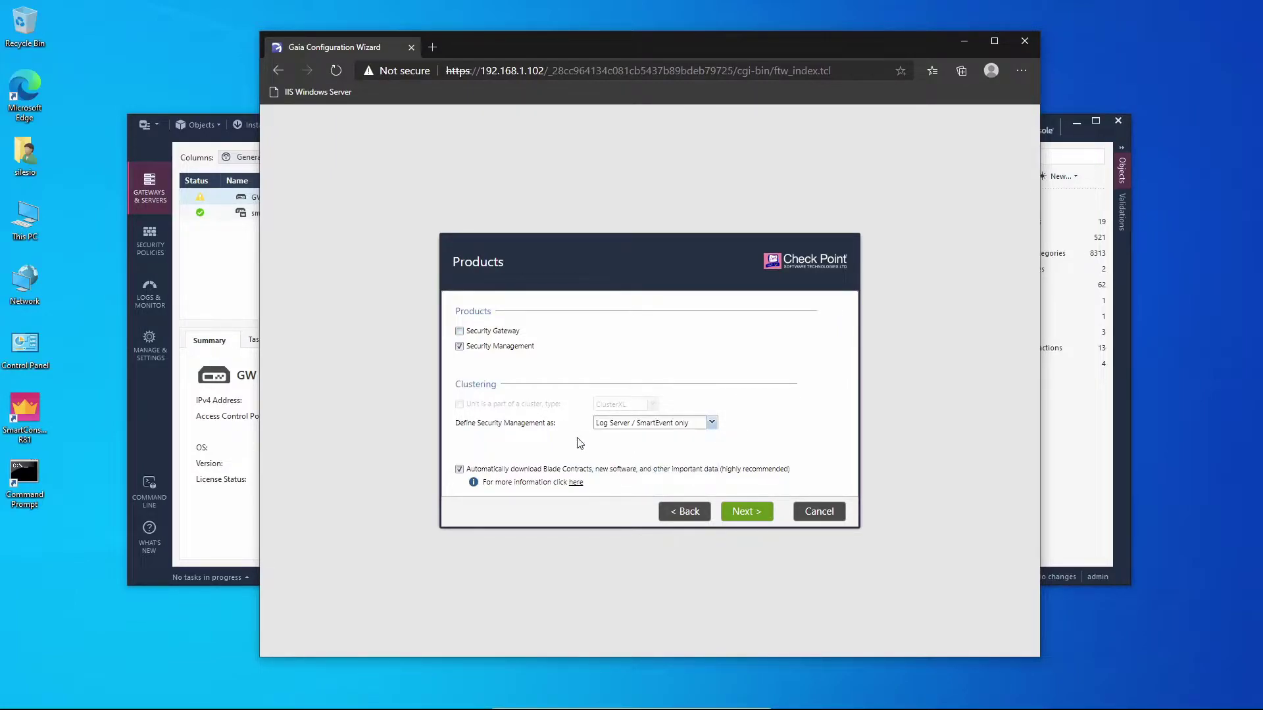
click(538, 474)
click(737, 515)
click(625, 427)
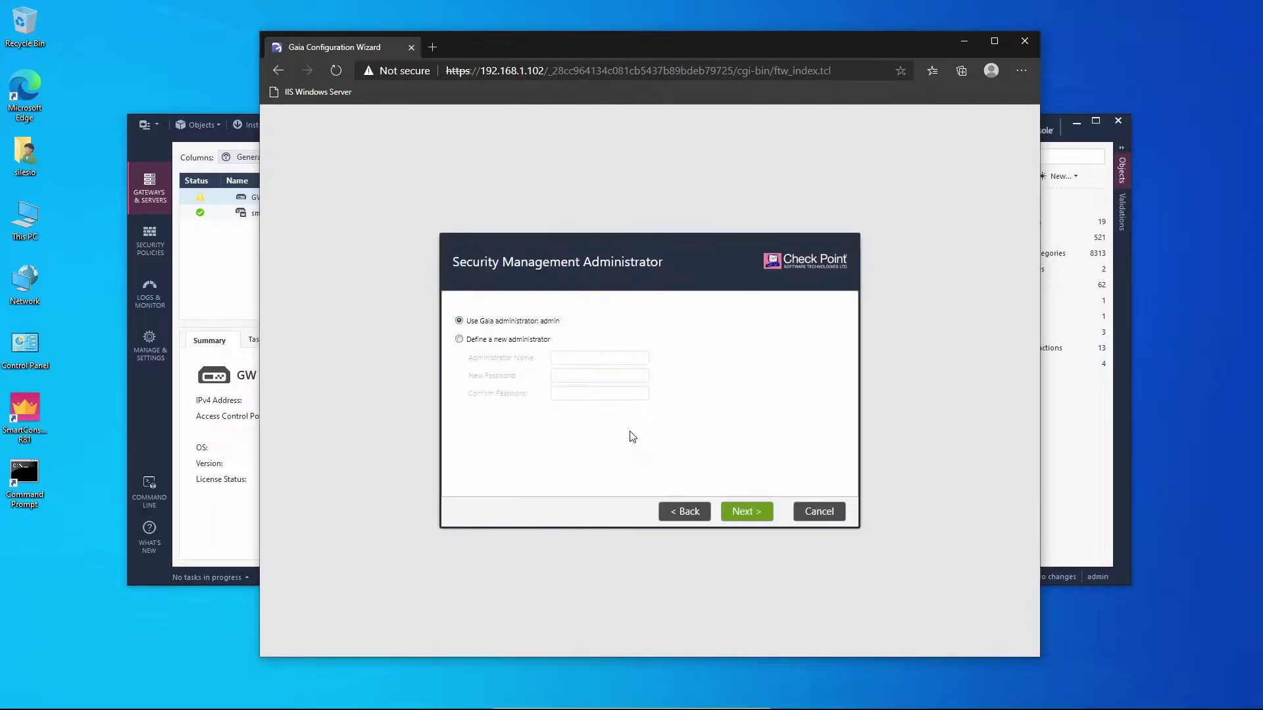
Keep the existing admin account, allow GUI clients from any IP, and enter the SIC activation key
click(729, 513)
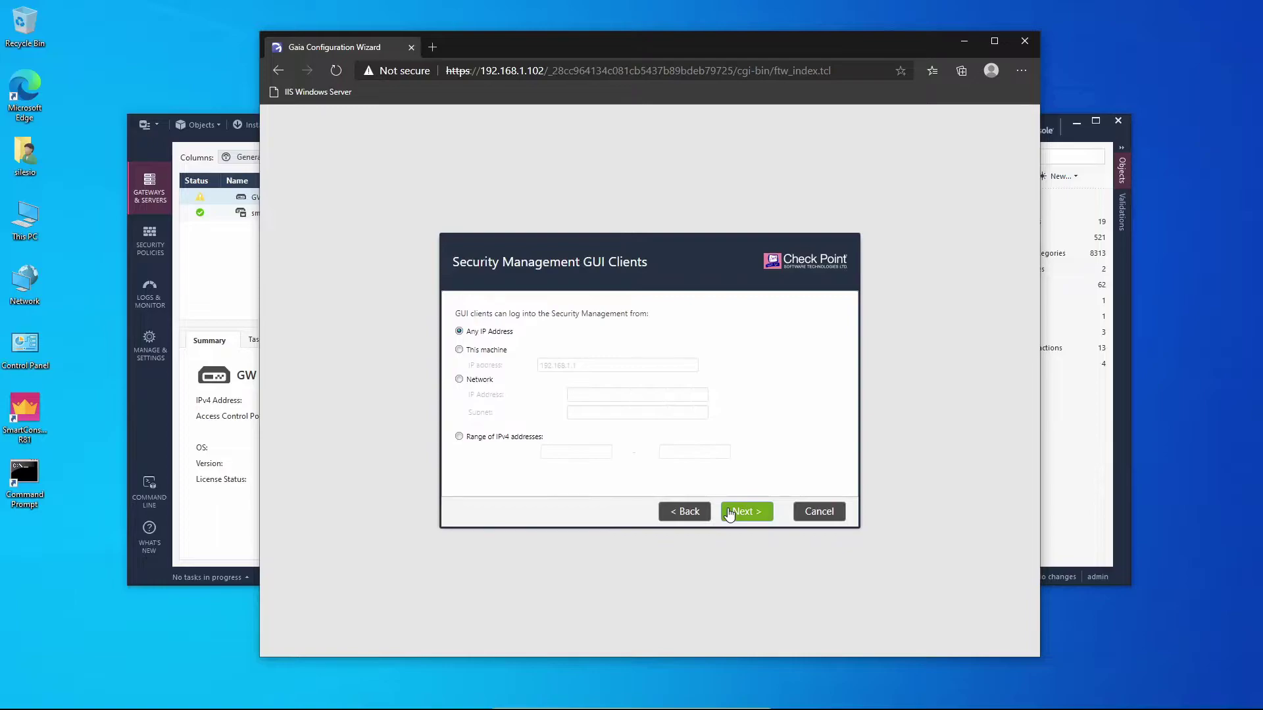
click(761, 515)
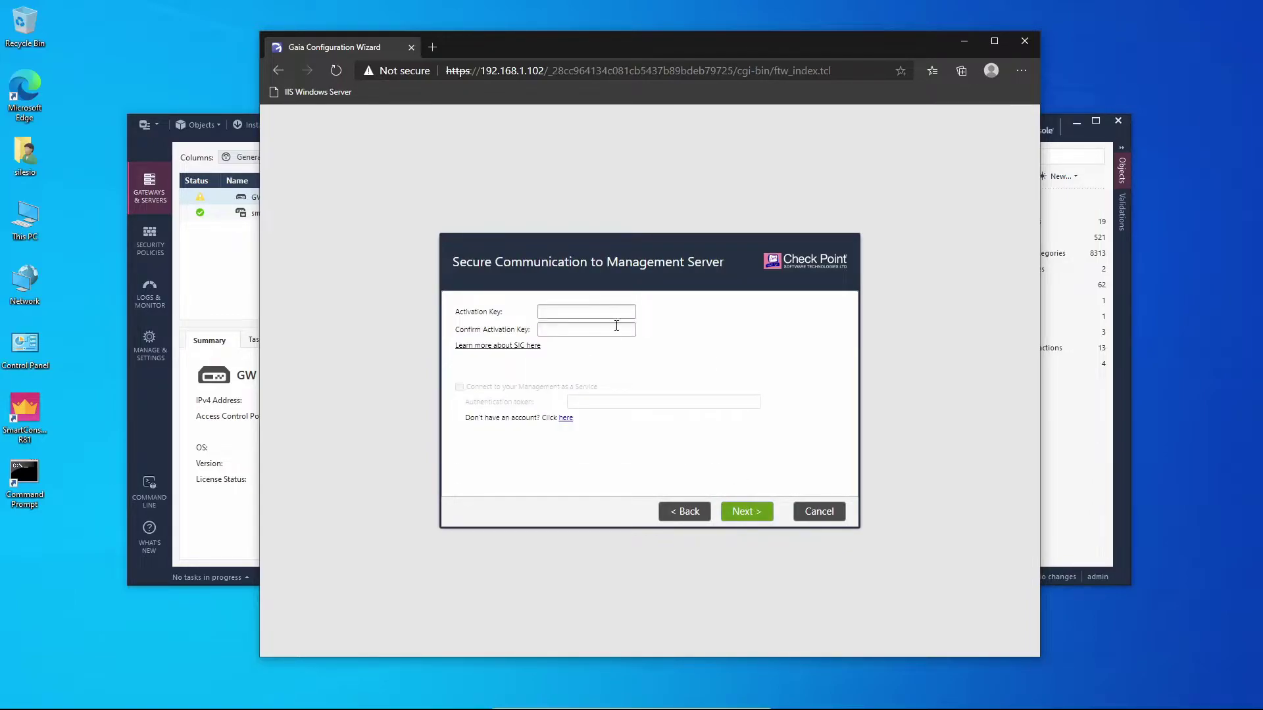
click(615, 318)
click(745, 517)
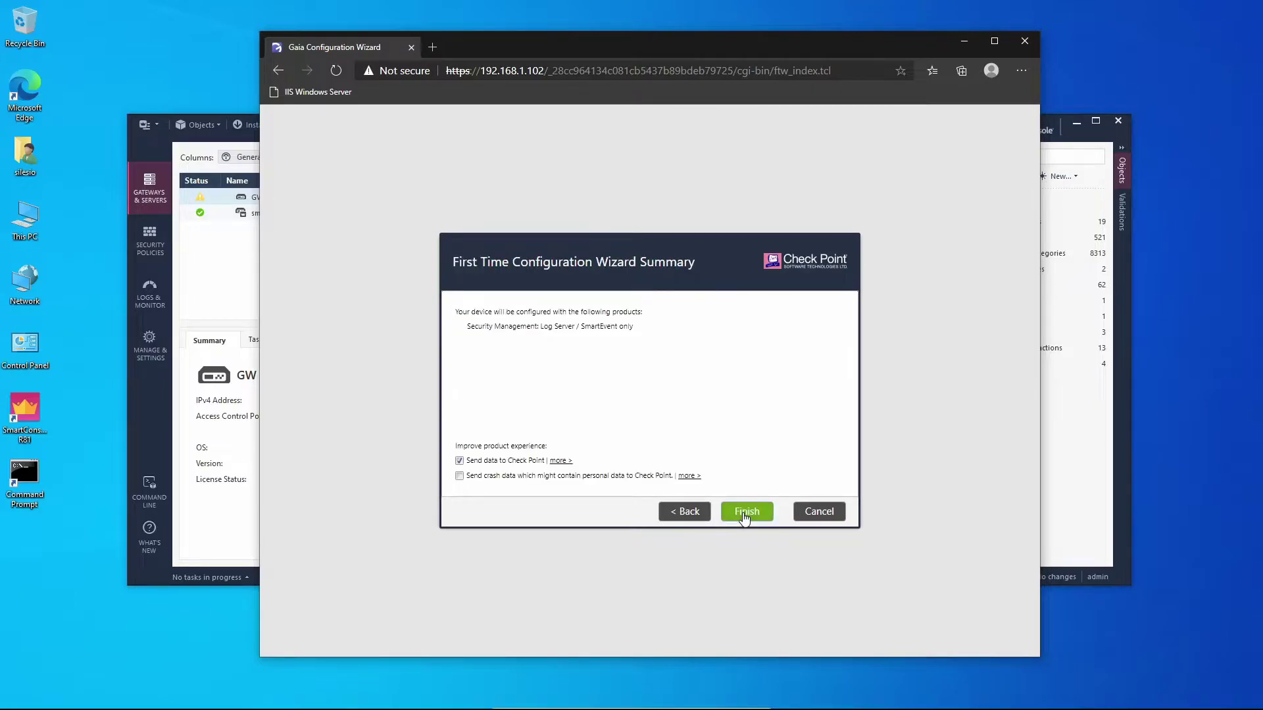
Uncheck sending data to Check Point, then finish the wizard and confirm
click(515, 460)
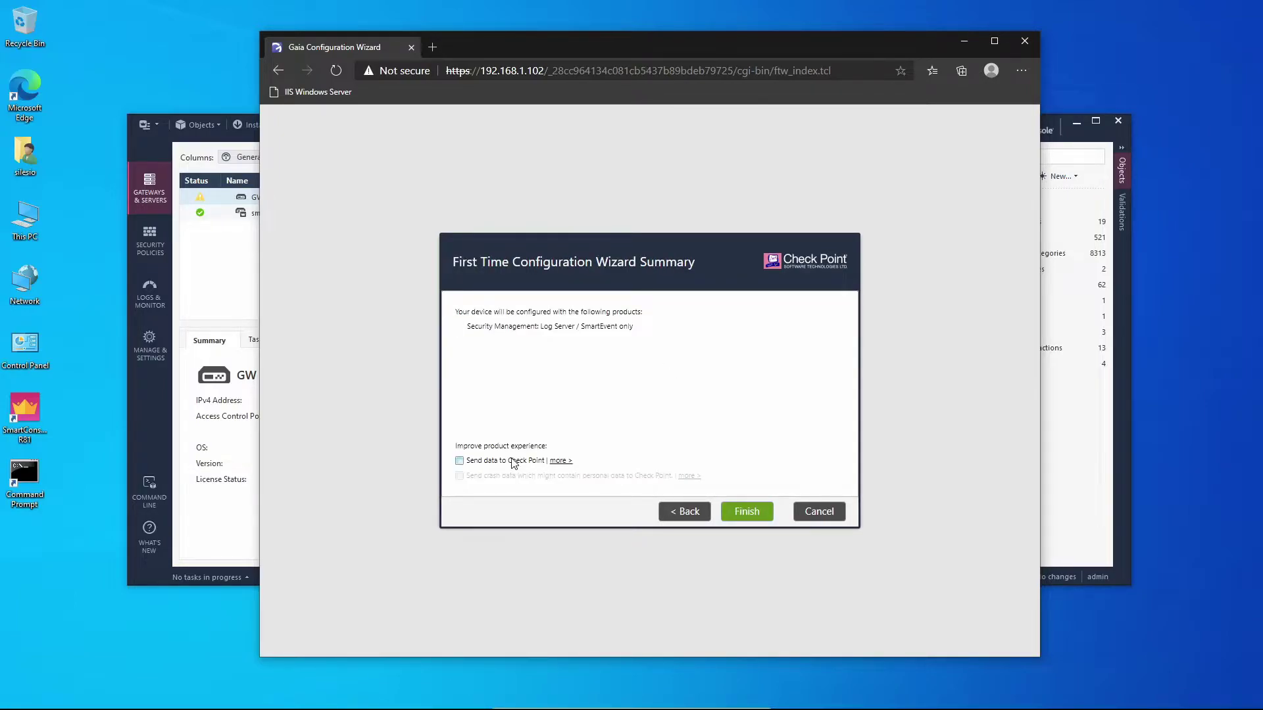
click(743, 516)
click(630, 409)
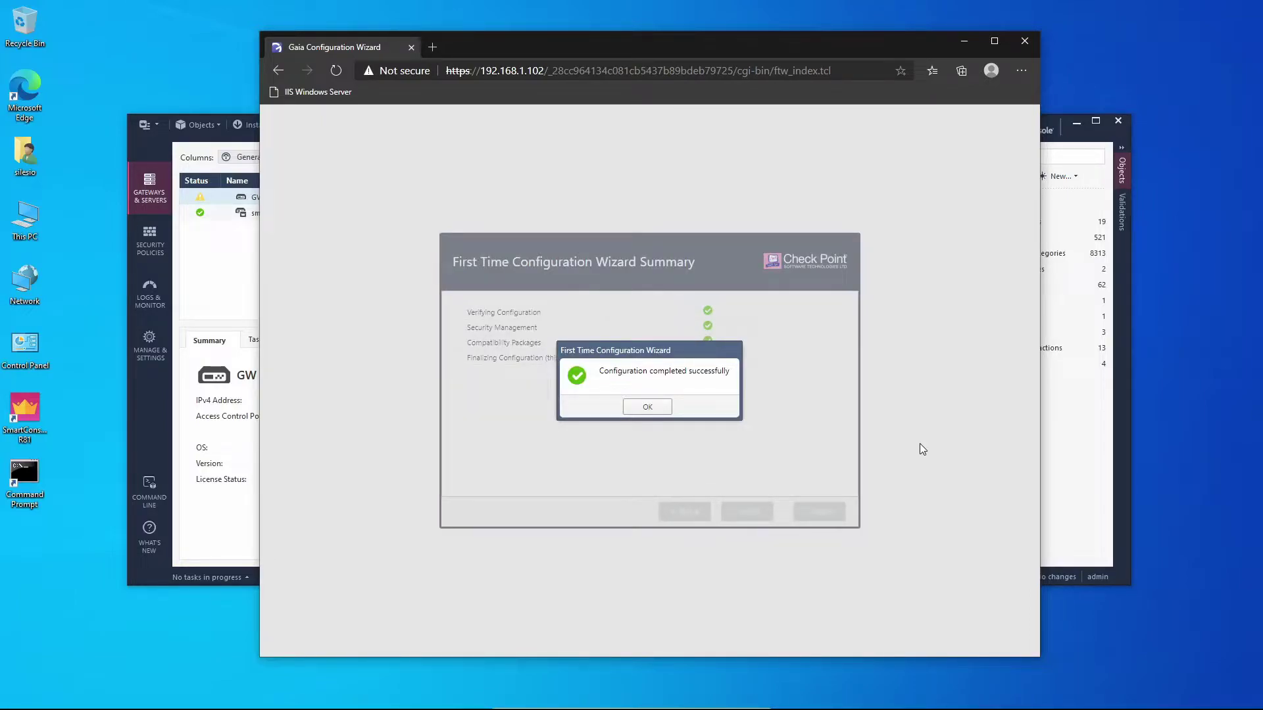
Create Check Point Host log_server with IPv4 192.168.1.102 and check its Logging & Status blade
click(647, 406)
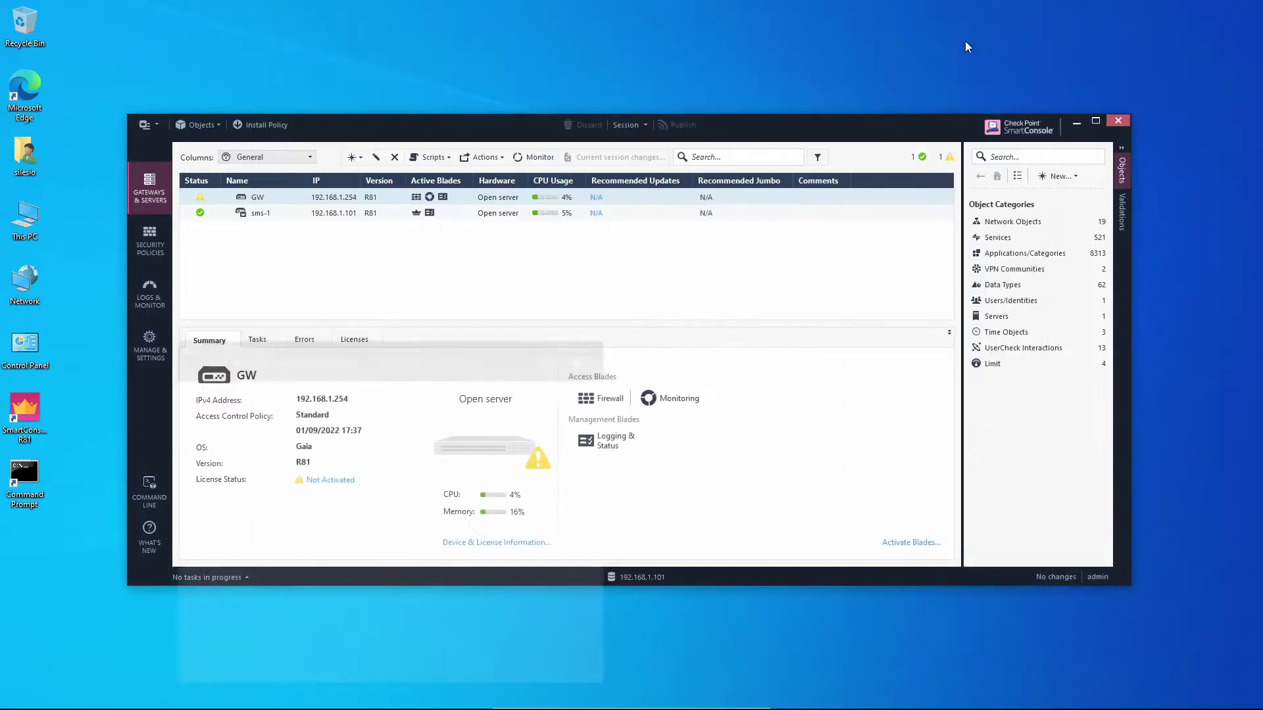
click(965, 42)
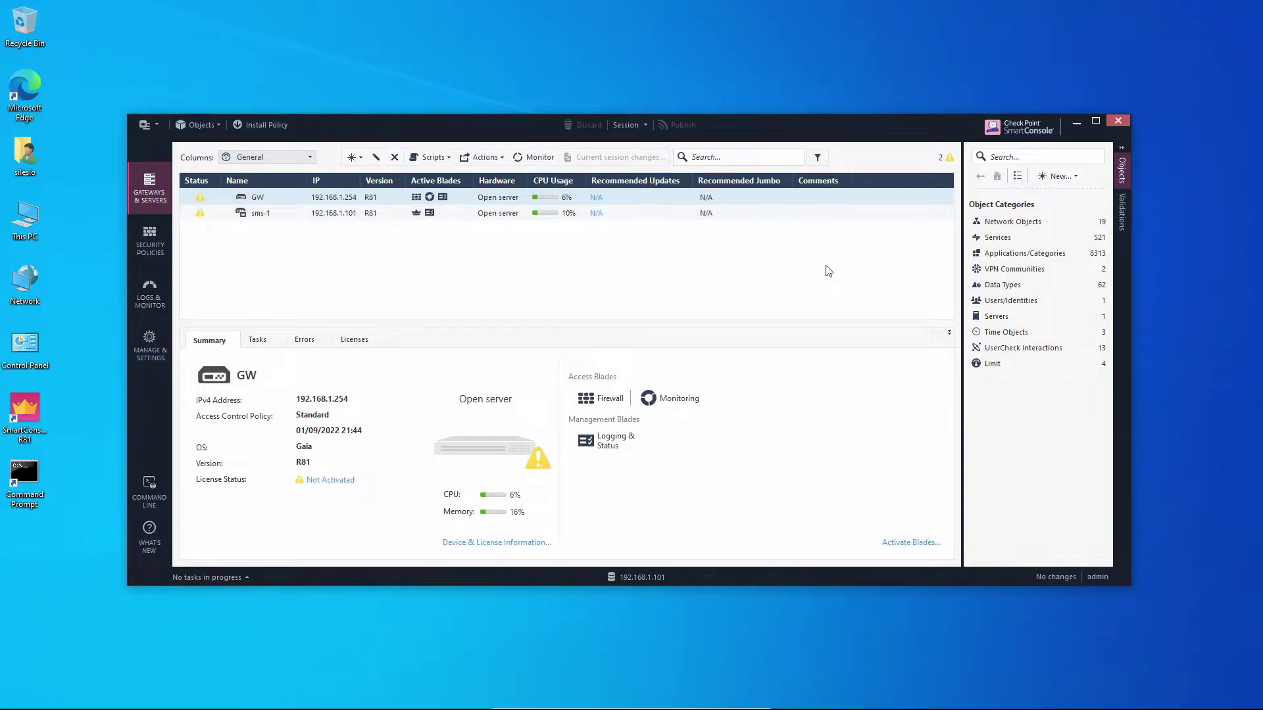
click(1059, 176)
mouse_move(1076, 242)
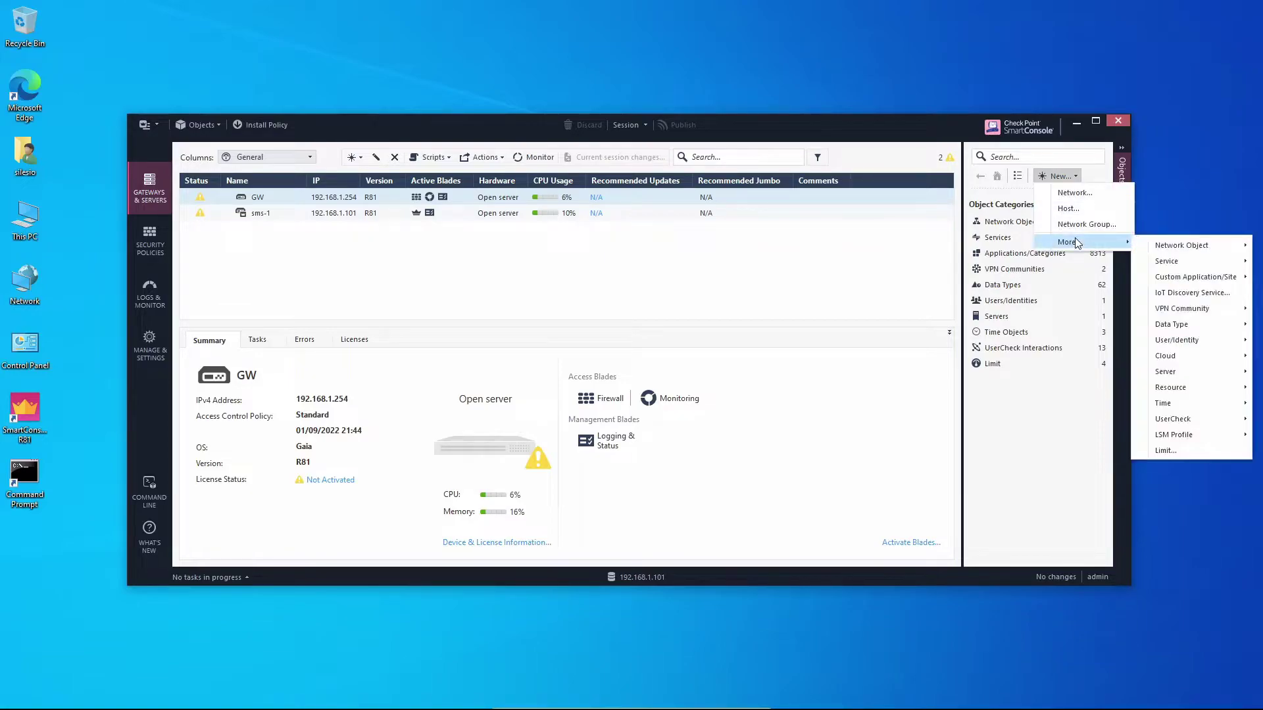
mouse_move(1162, 244)
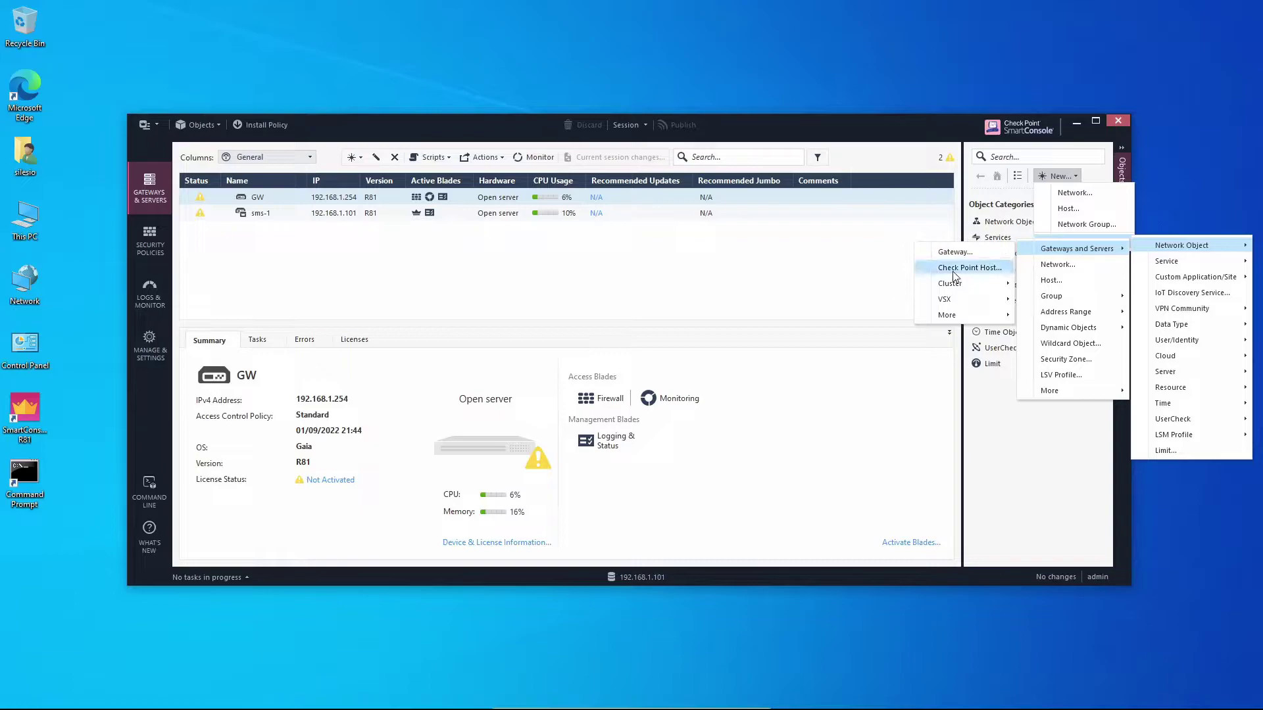
click(953, 269)
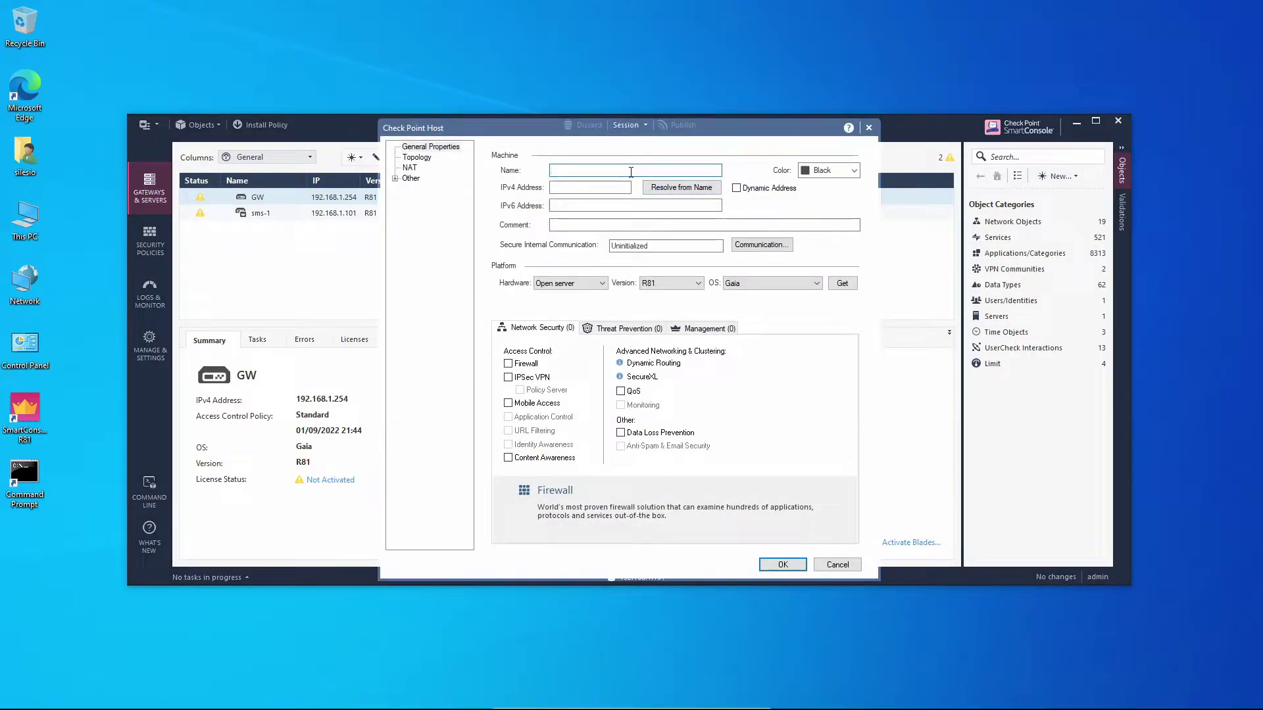
text(log_server)
key(Tab)
text(192.168.1.102)
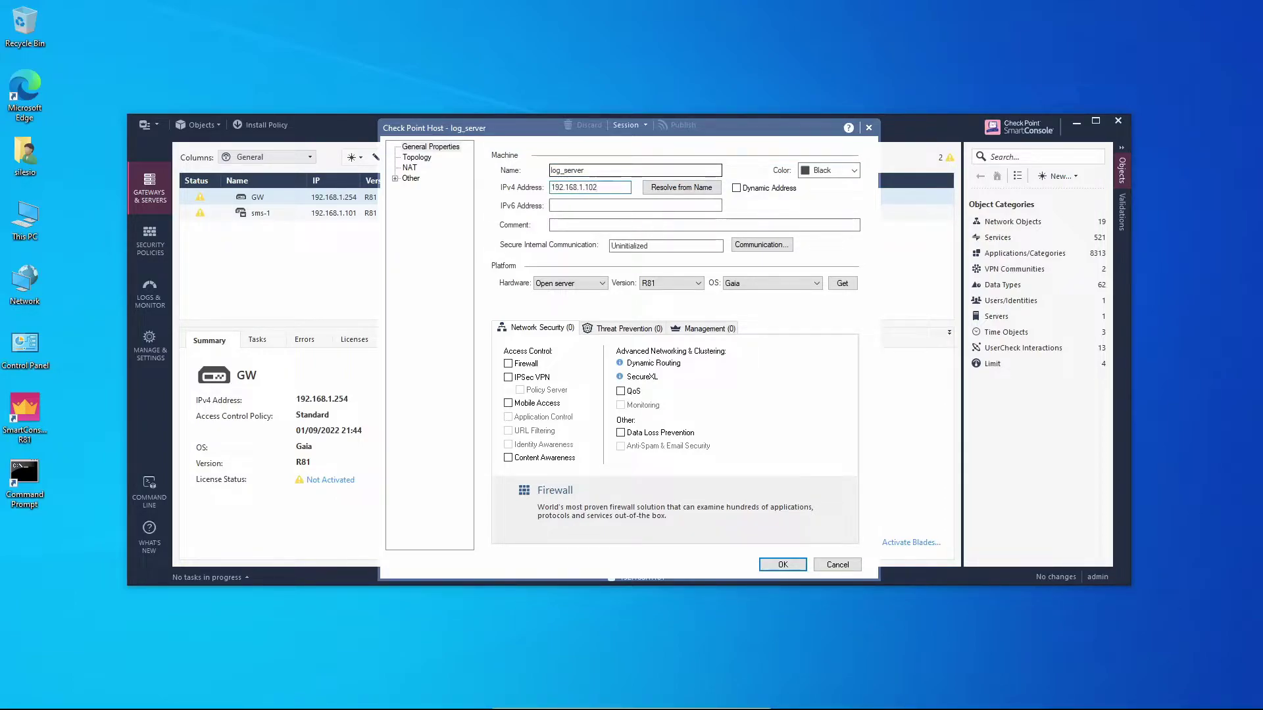
click(717, 334)
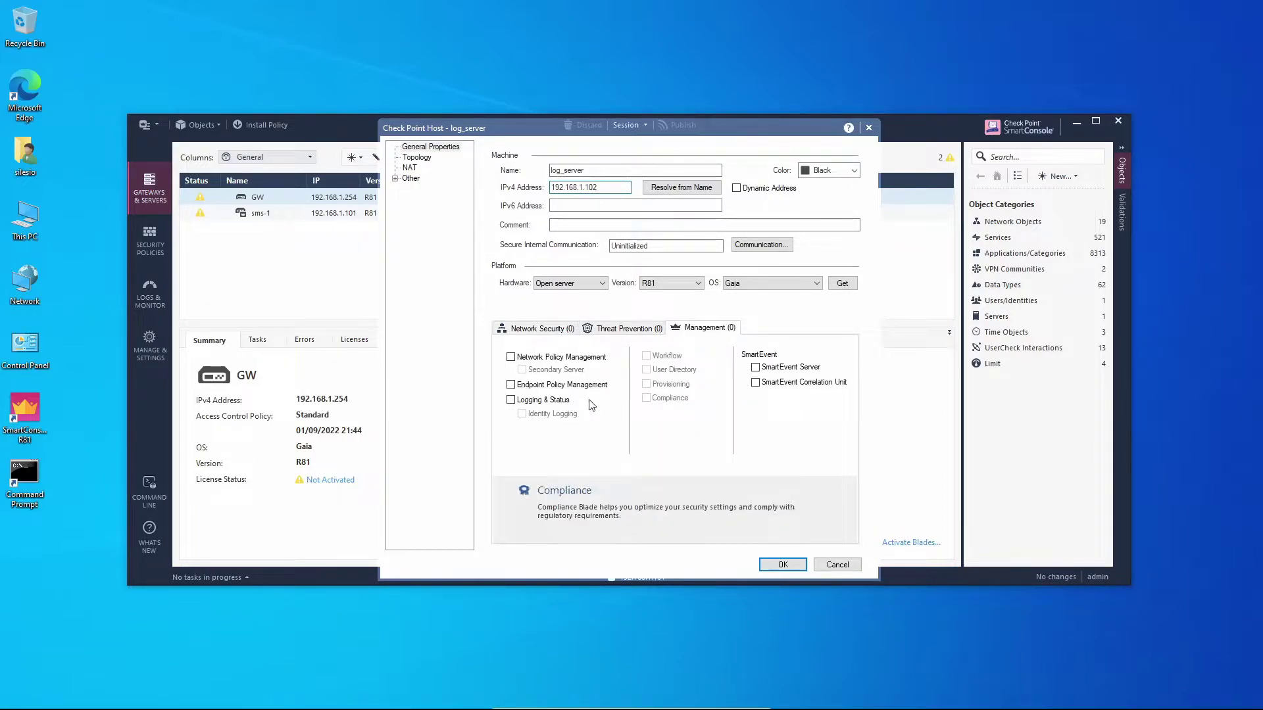
click(556, 402)
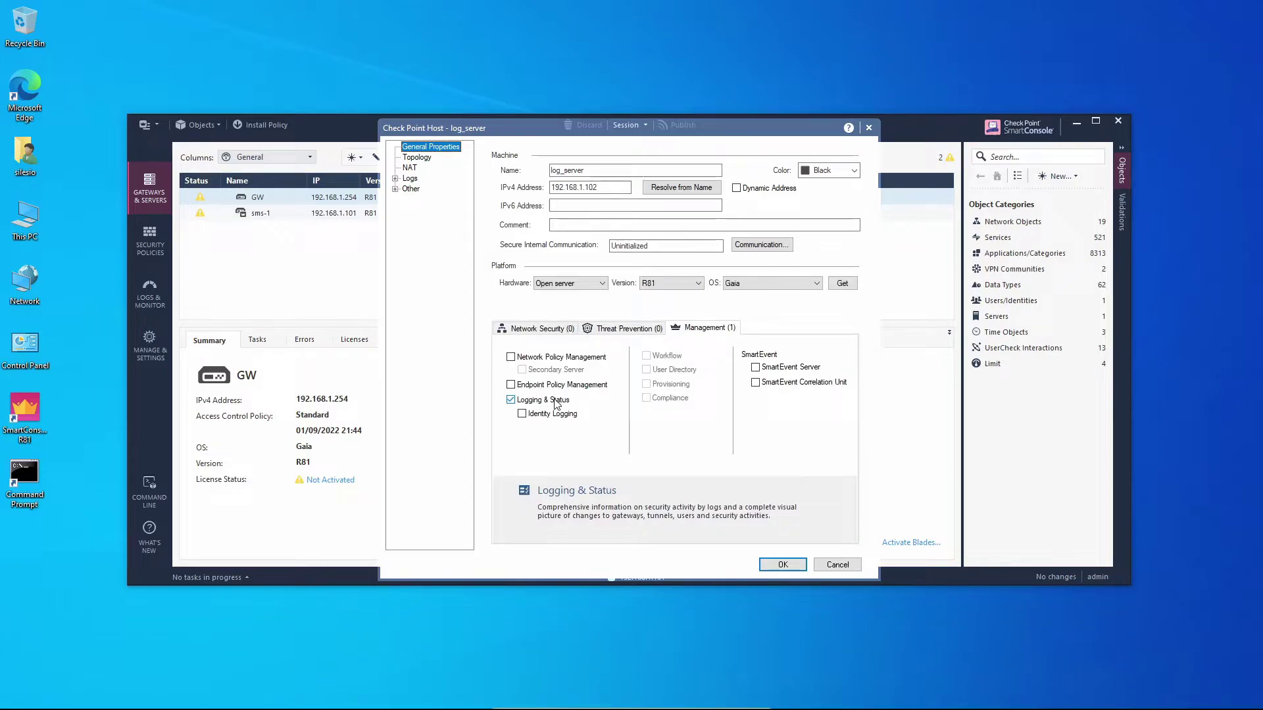
Initialize SIC with log_server using a one-time password, then save the host object
click(765, 246)
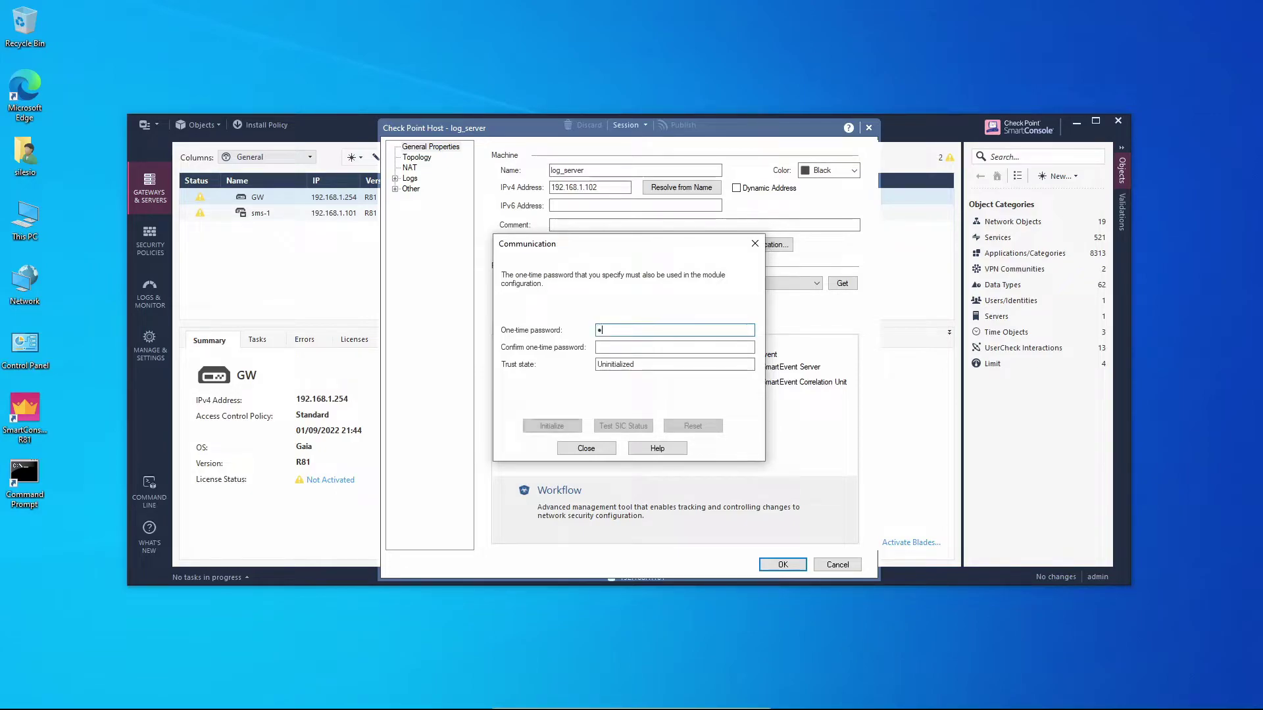
key(Tab)
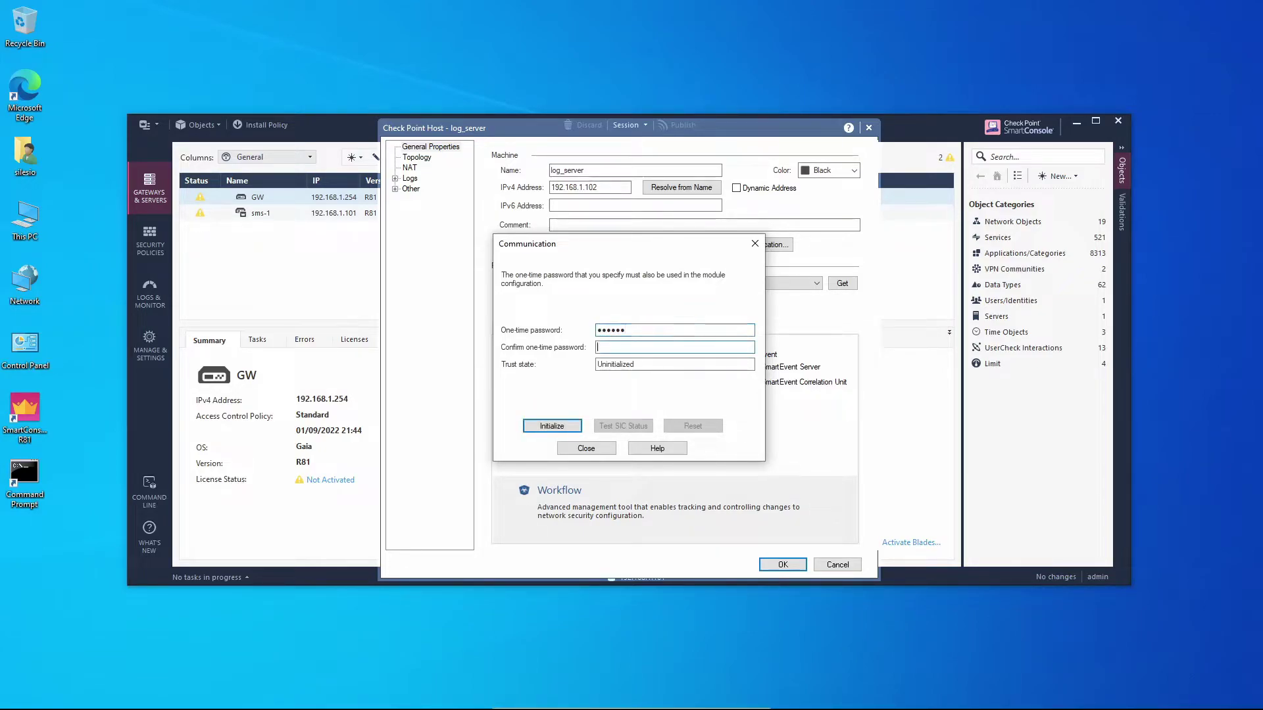
click(574, 426)
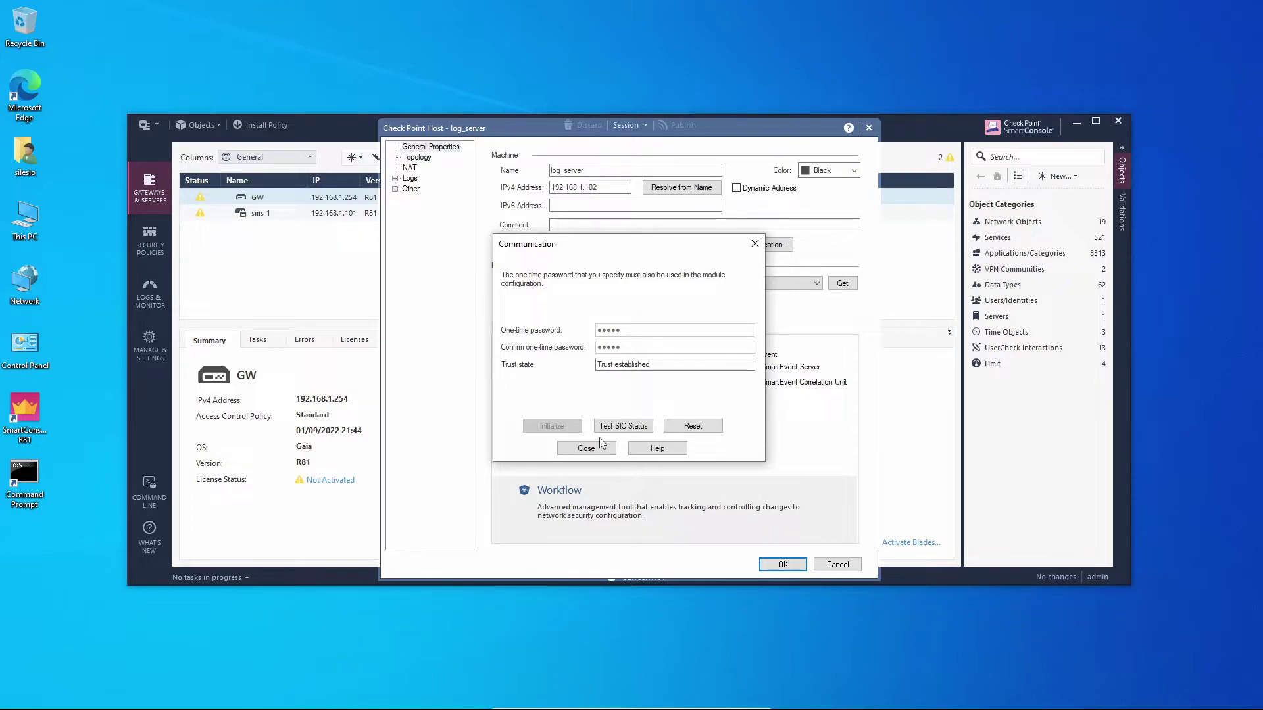
click(586, 449)
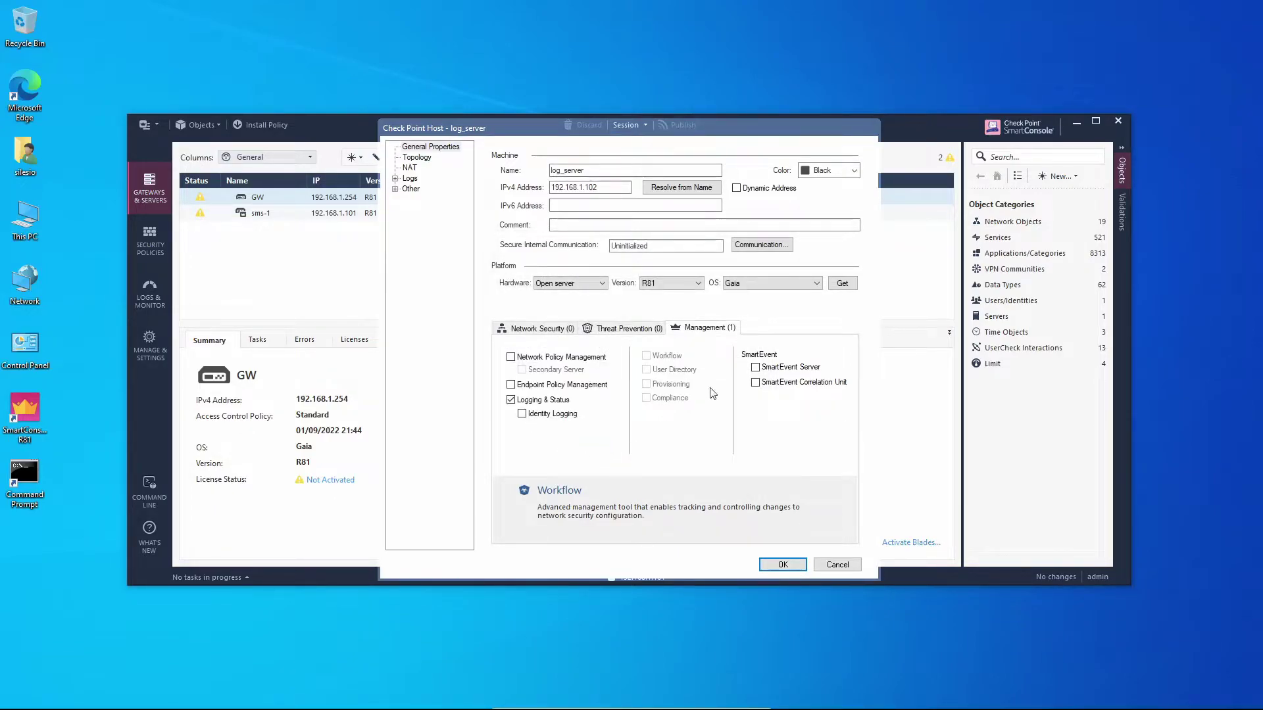
click(801, 567)
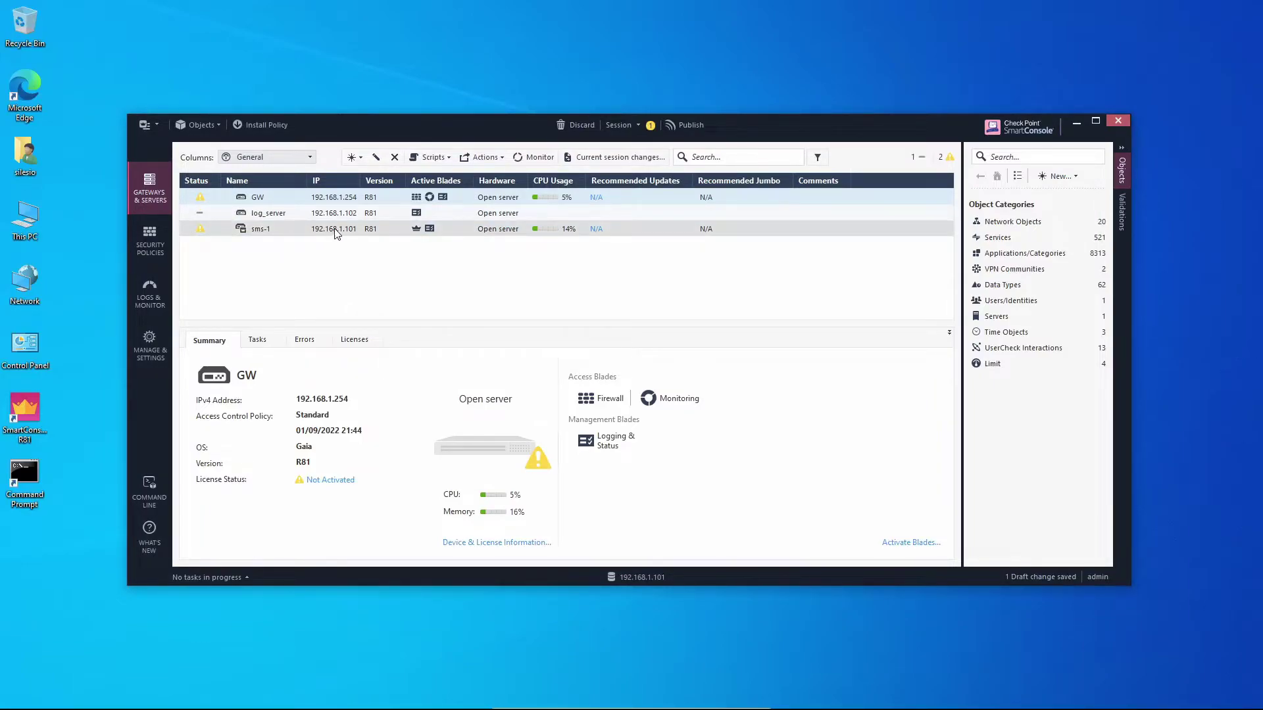
Install the database on GW, log_server and sms-1, publishing the pending changes first
click(151, 125)
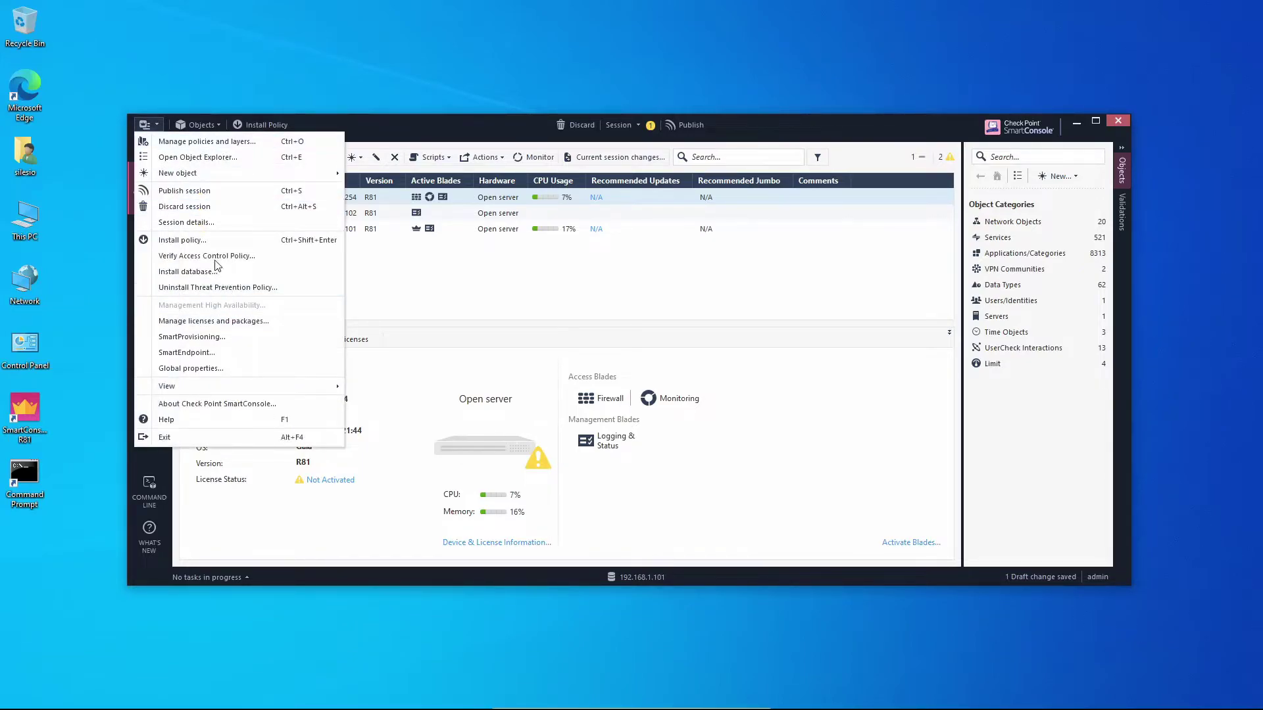
click(204, 276)
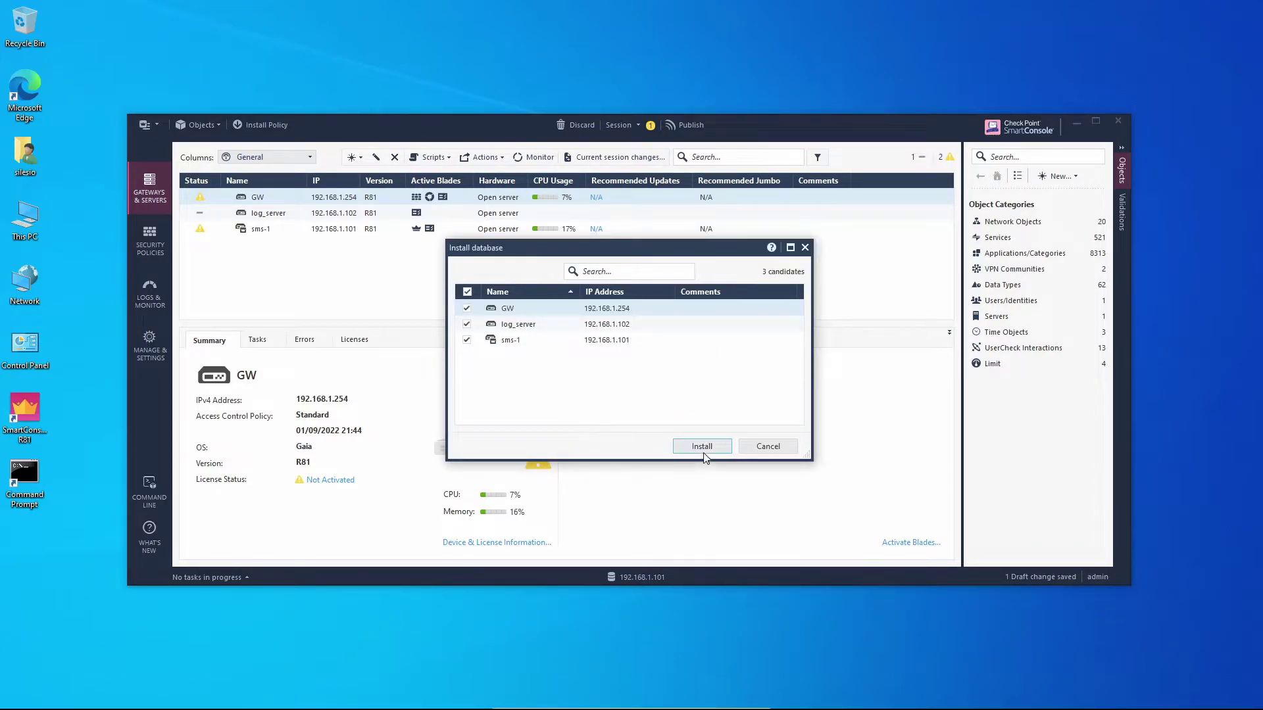
click(720, 448)
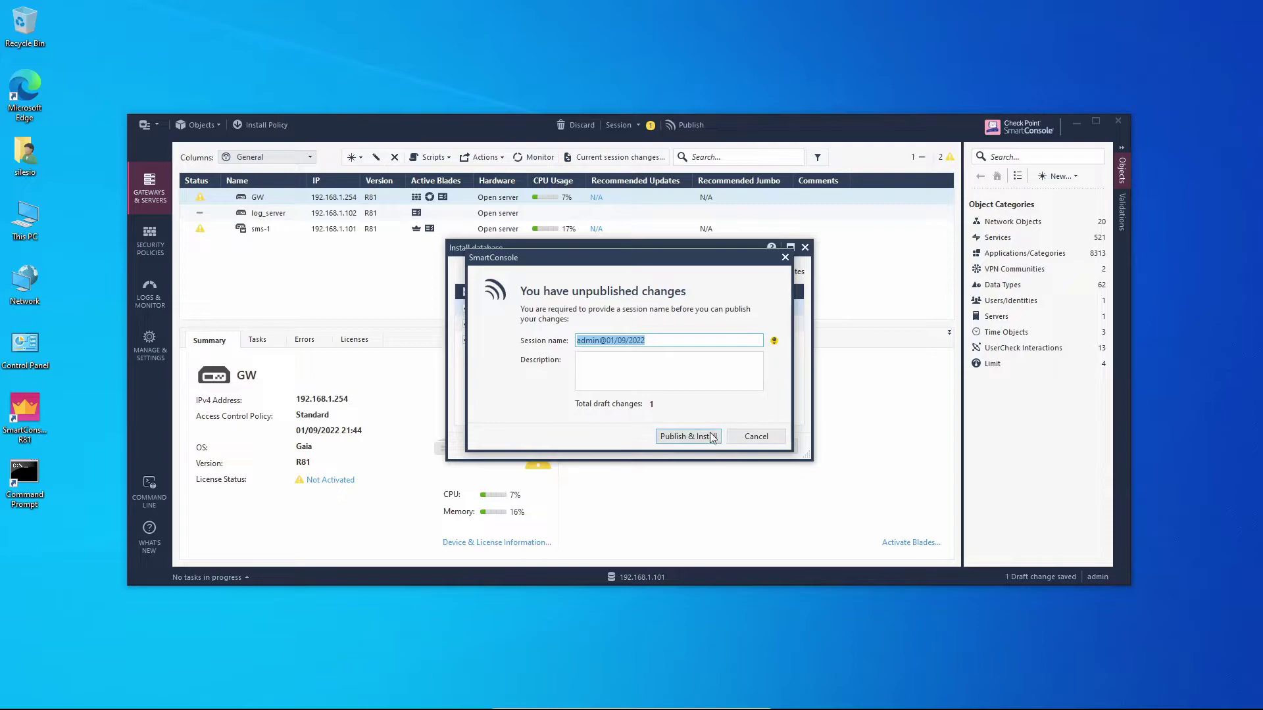
click(687, 437)
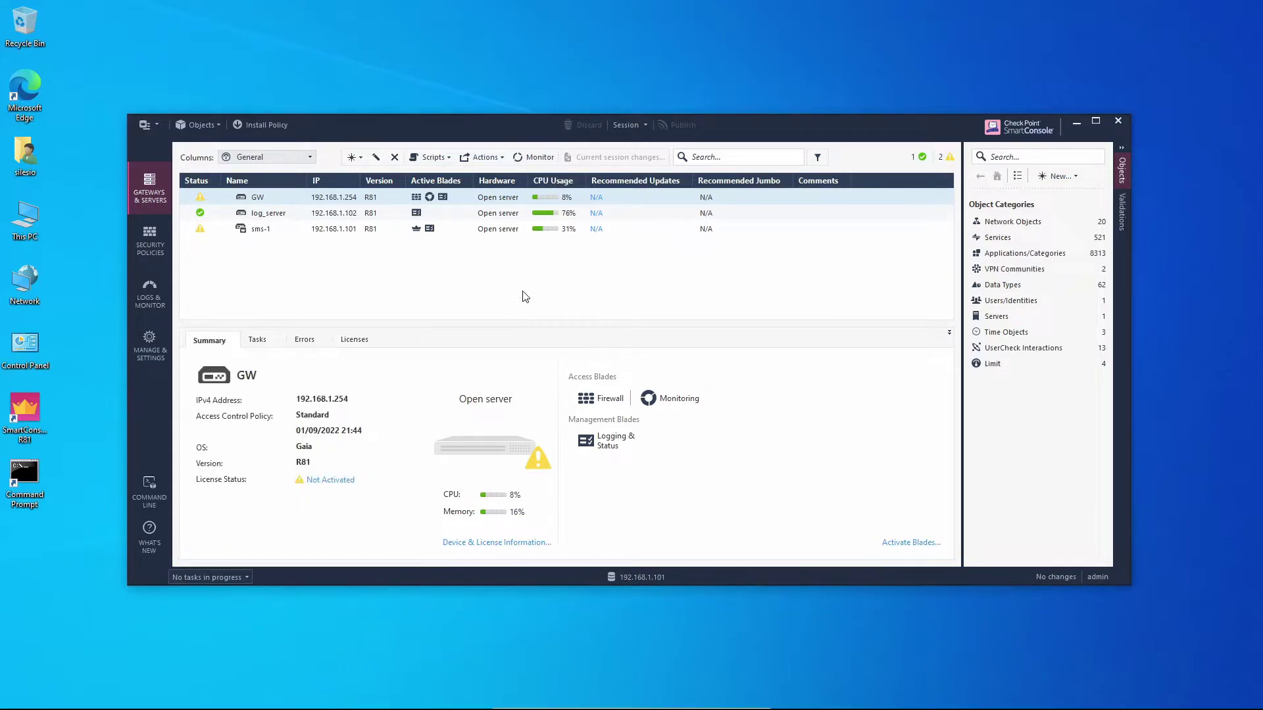
Dismiss the recent tasks popup and switch to the Logs & Monitor view with fw.log
click(524, 299)
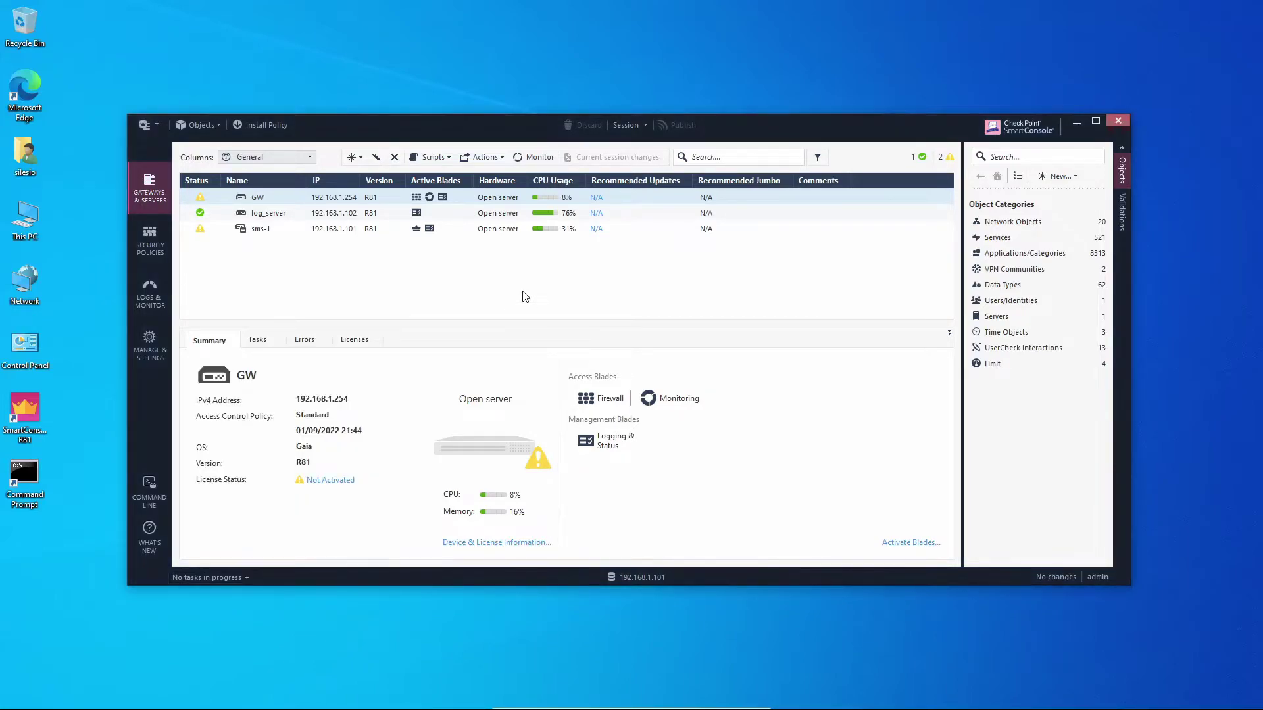
click(151, 290)
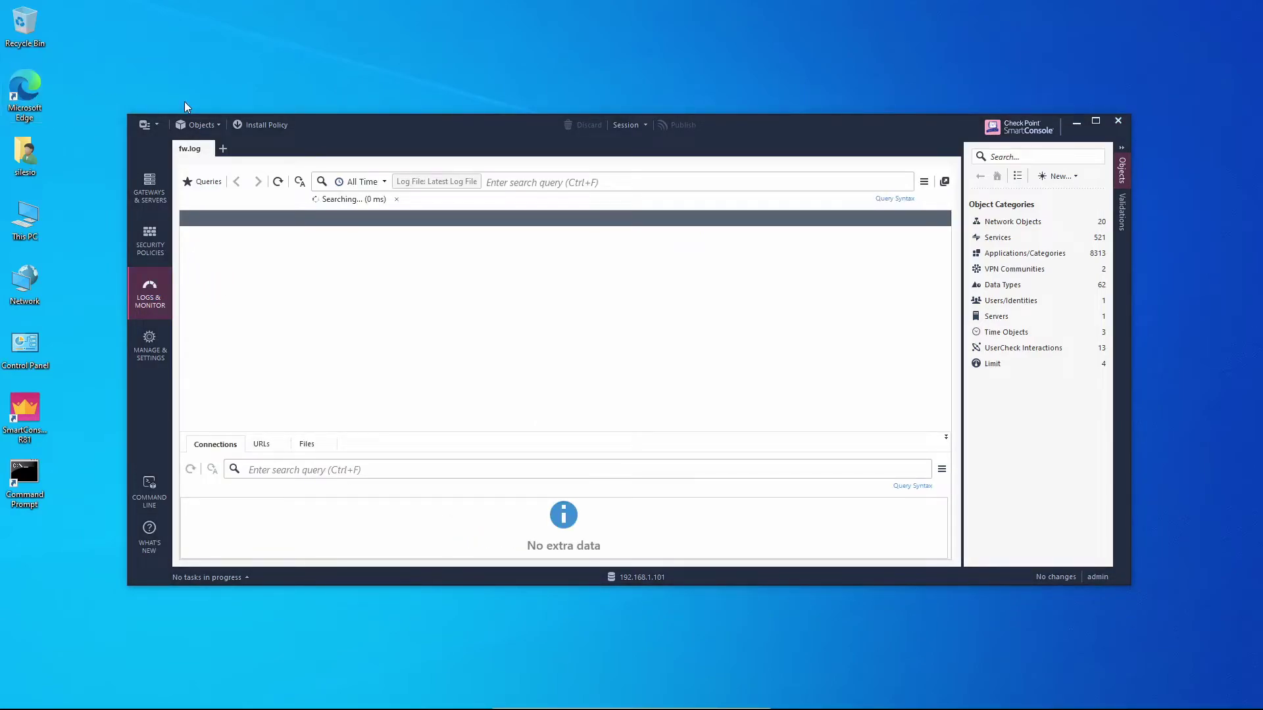
key(alt+Tab)
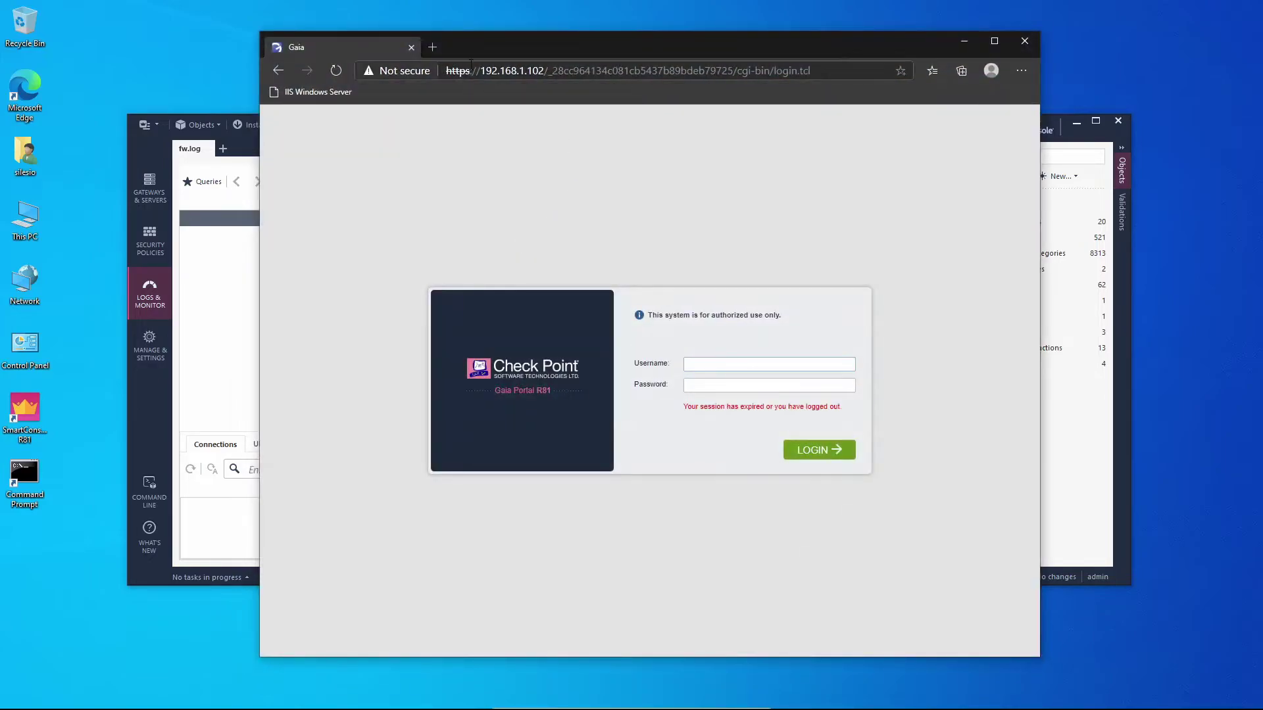
drag(520, 71, 677, 71)
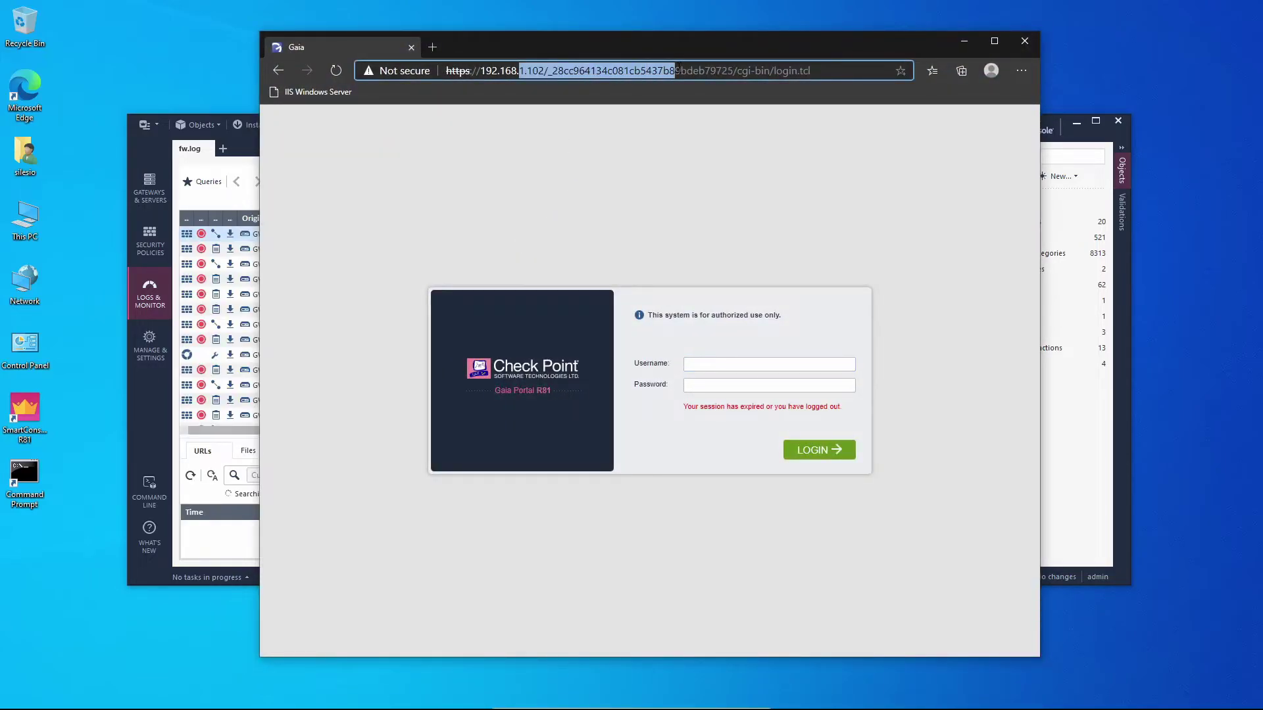
key(shift+End)
text(2)
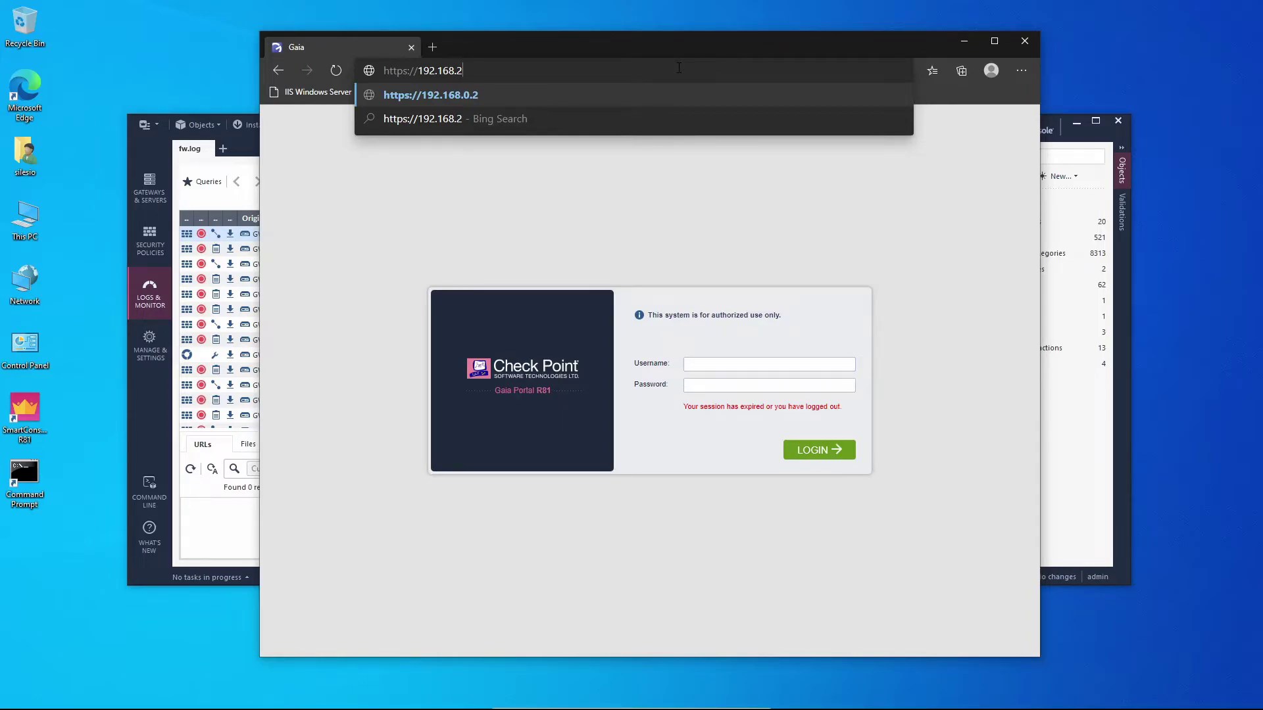
text(.1)
key(Return)
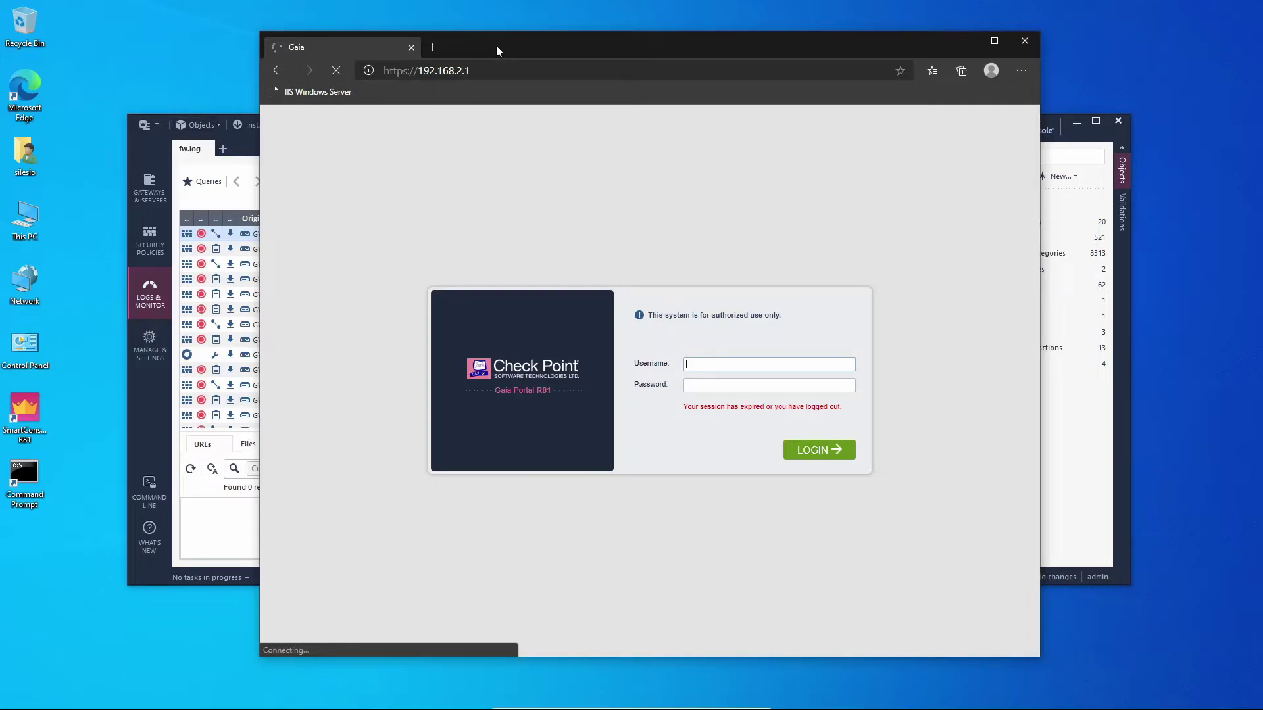
drag(501, 46, 668, 25)
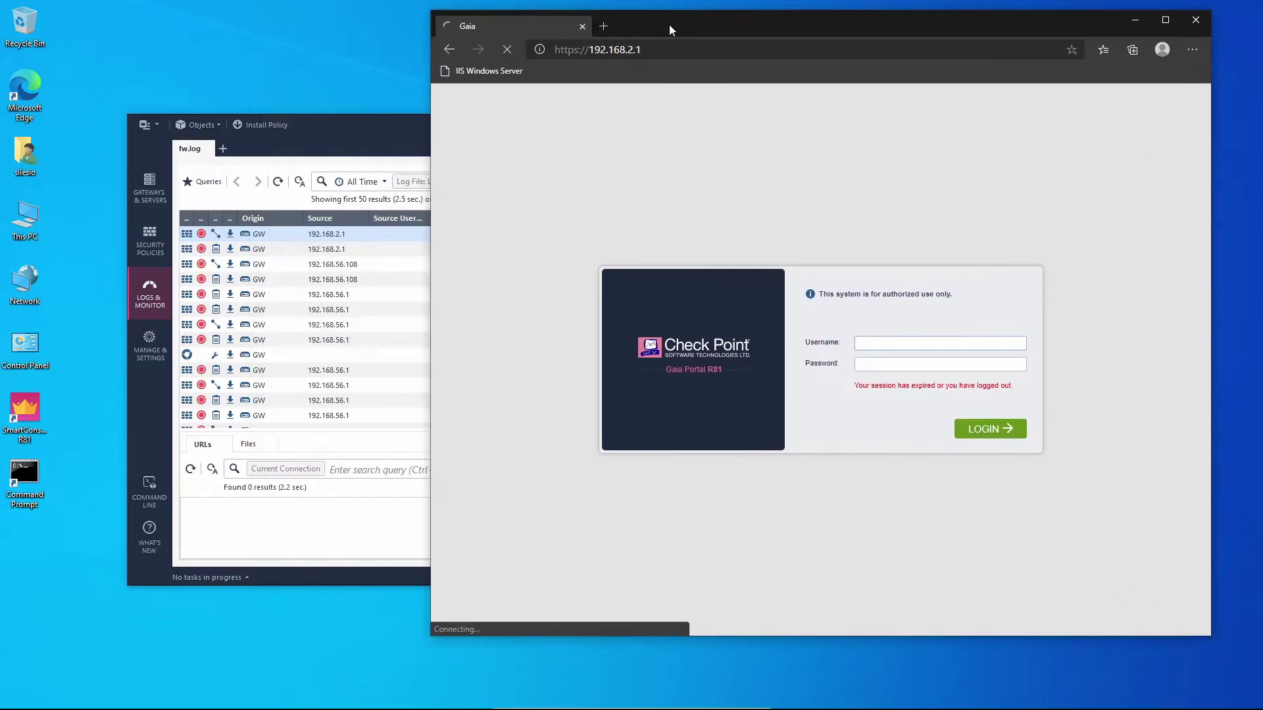
click(399, 137)
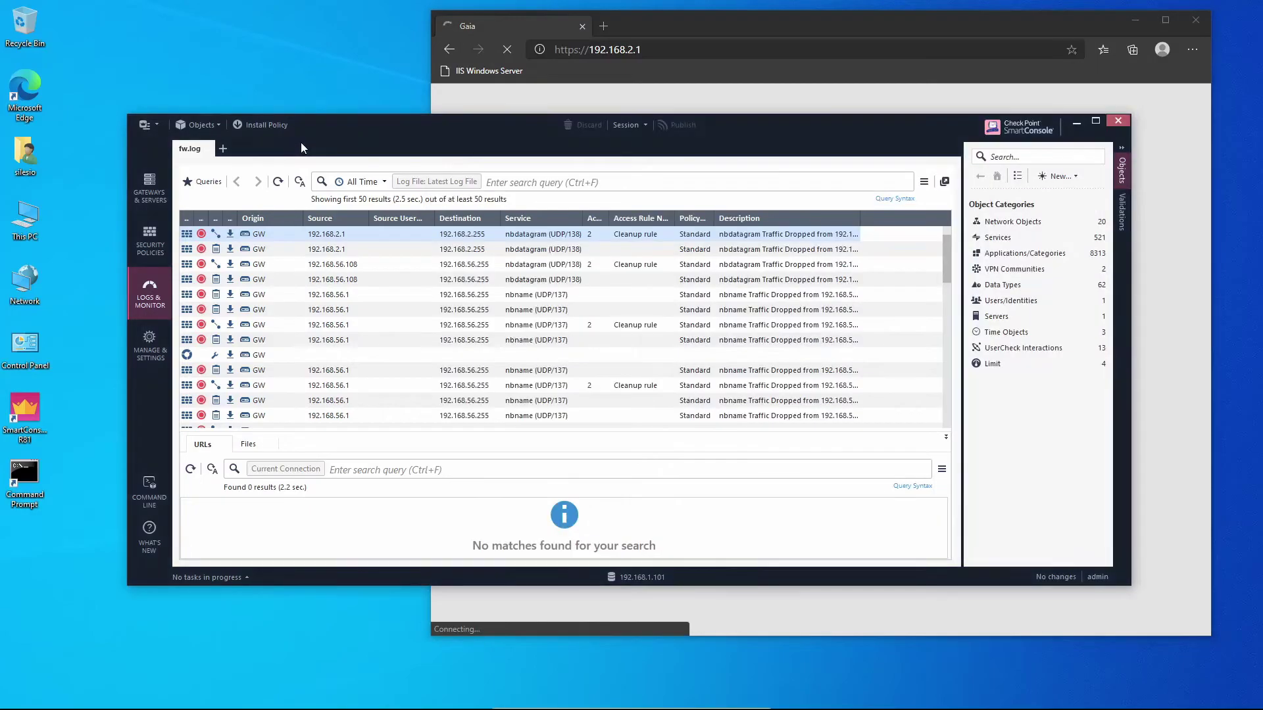
click(278, 182)
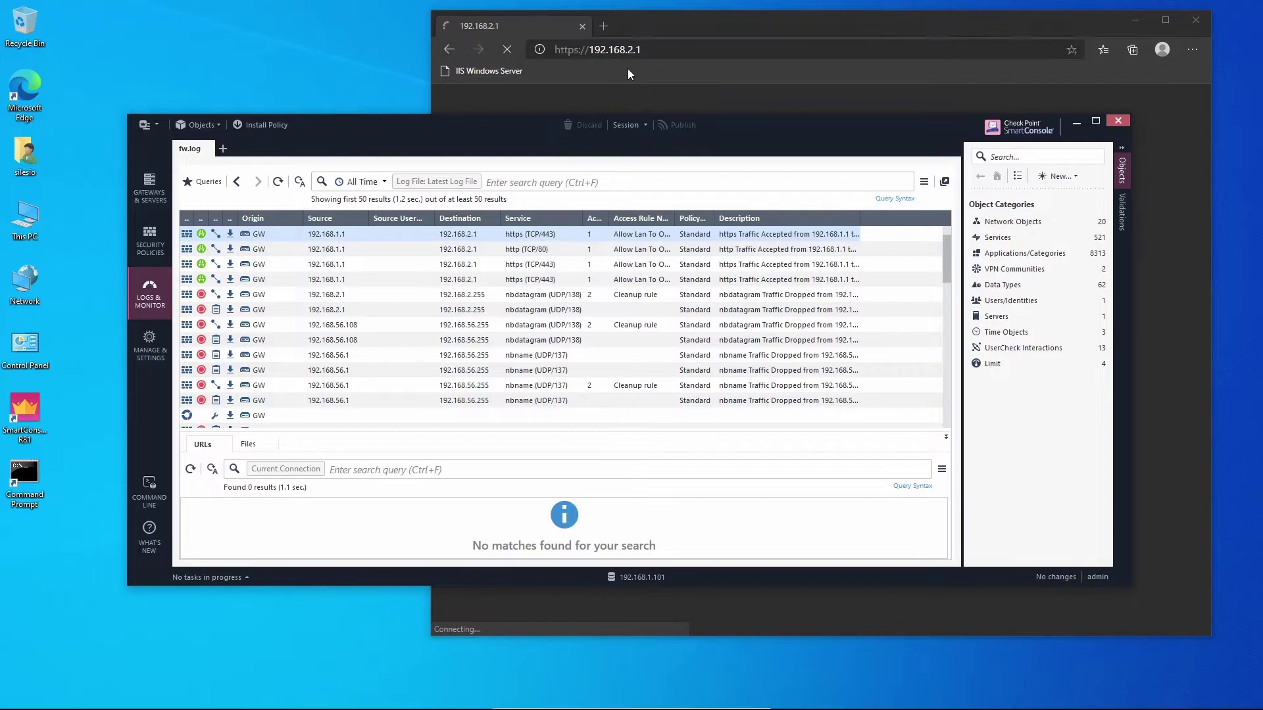
click(627, 68)
click(570, 53)
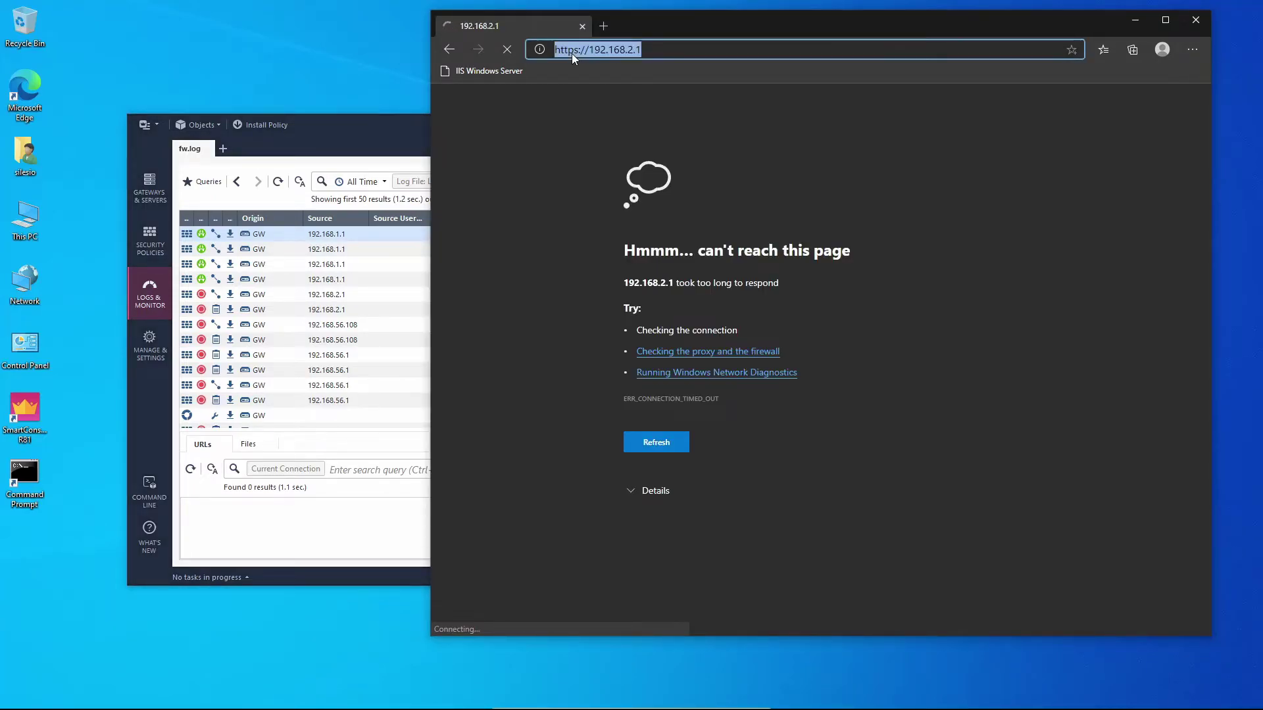
click(574, 51)
key(BackSpace)
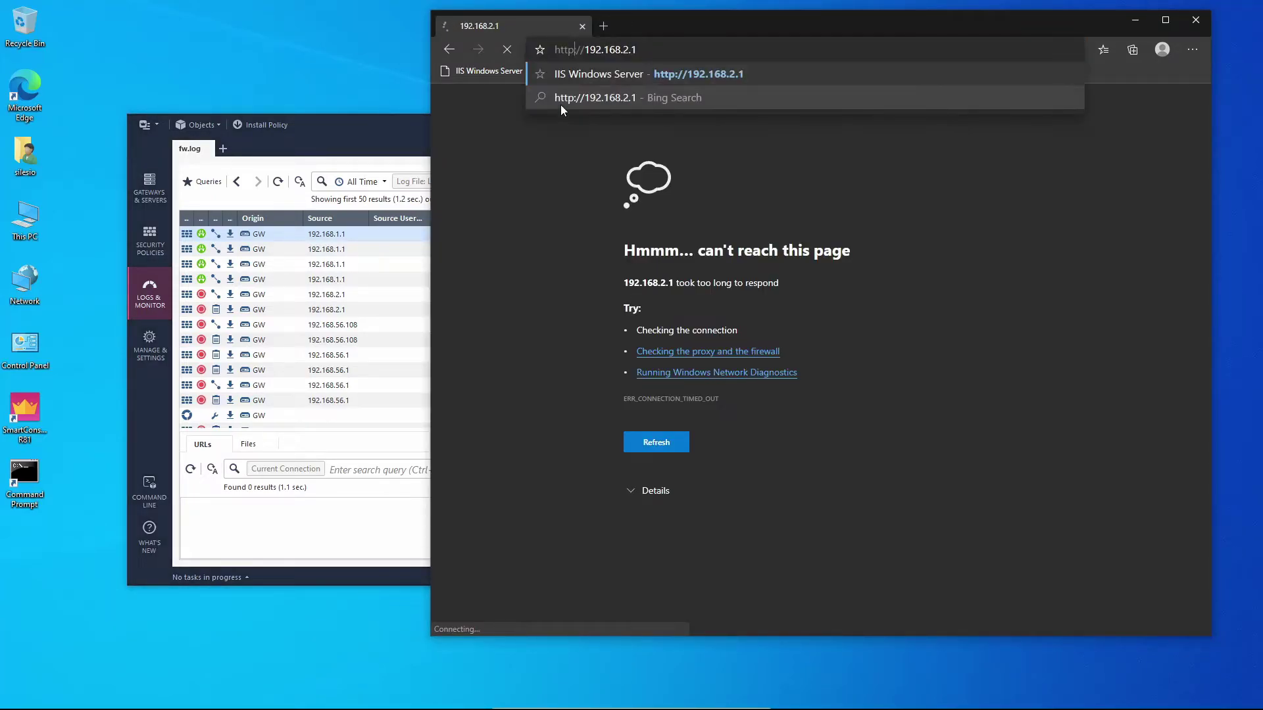
key(Return)
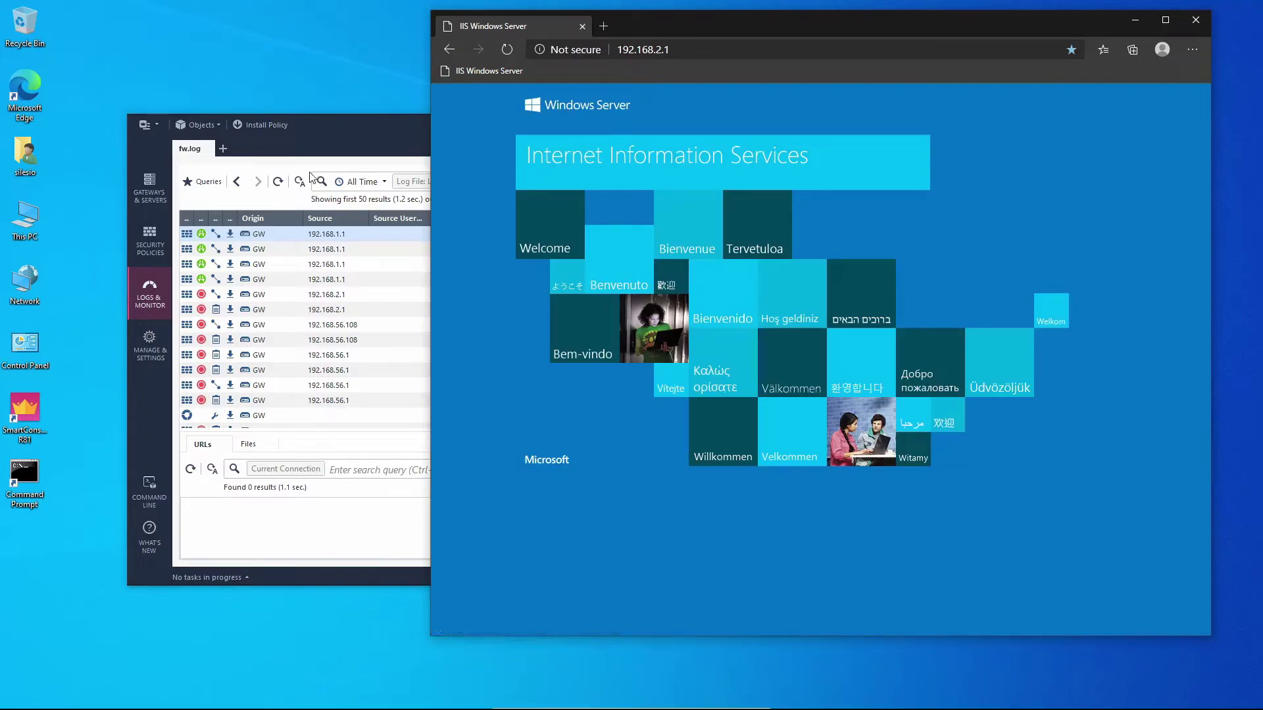
click(296, 165)
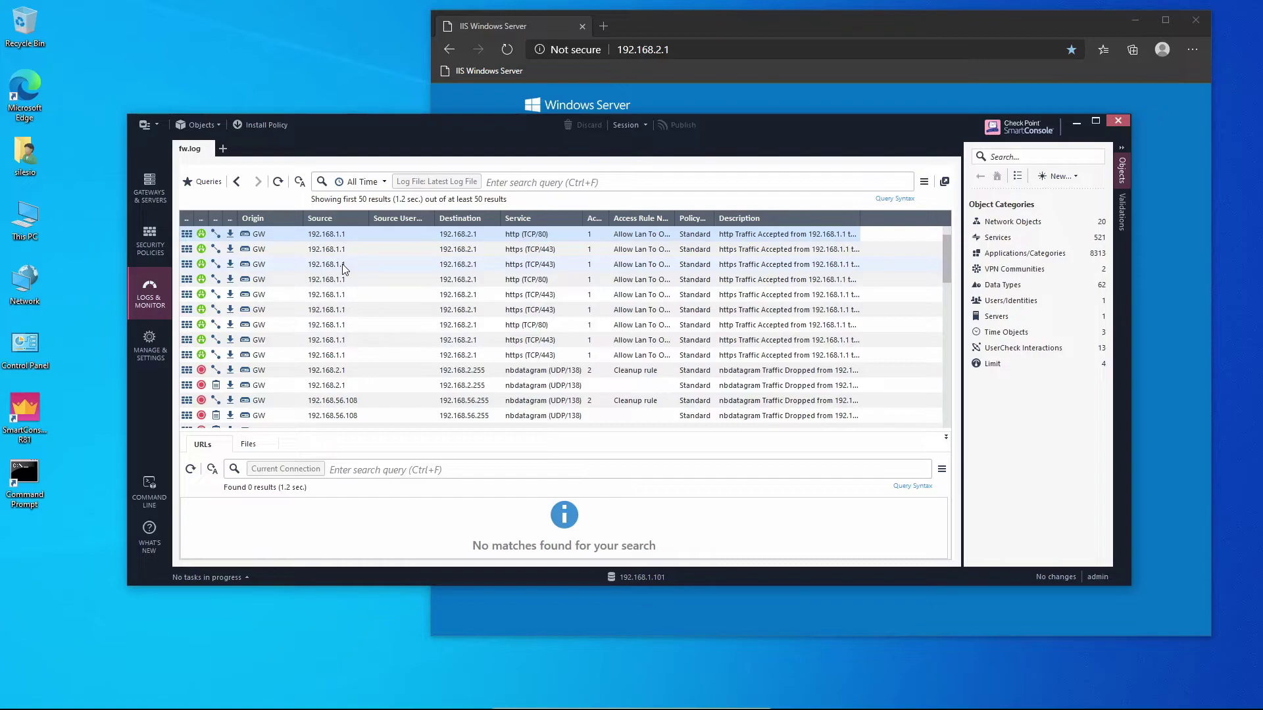
In GW's Logs settings, replace sms-1 with log_server and add sms-1 as backup log server
click(1013, 222)
click(1004, 223)
click(1002, 221)
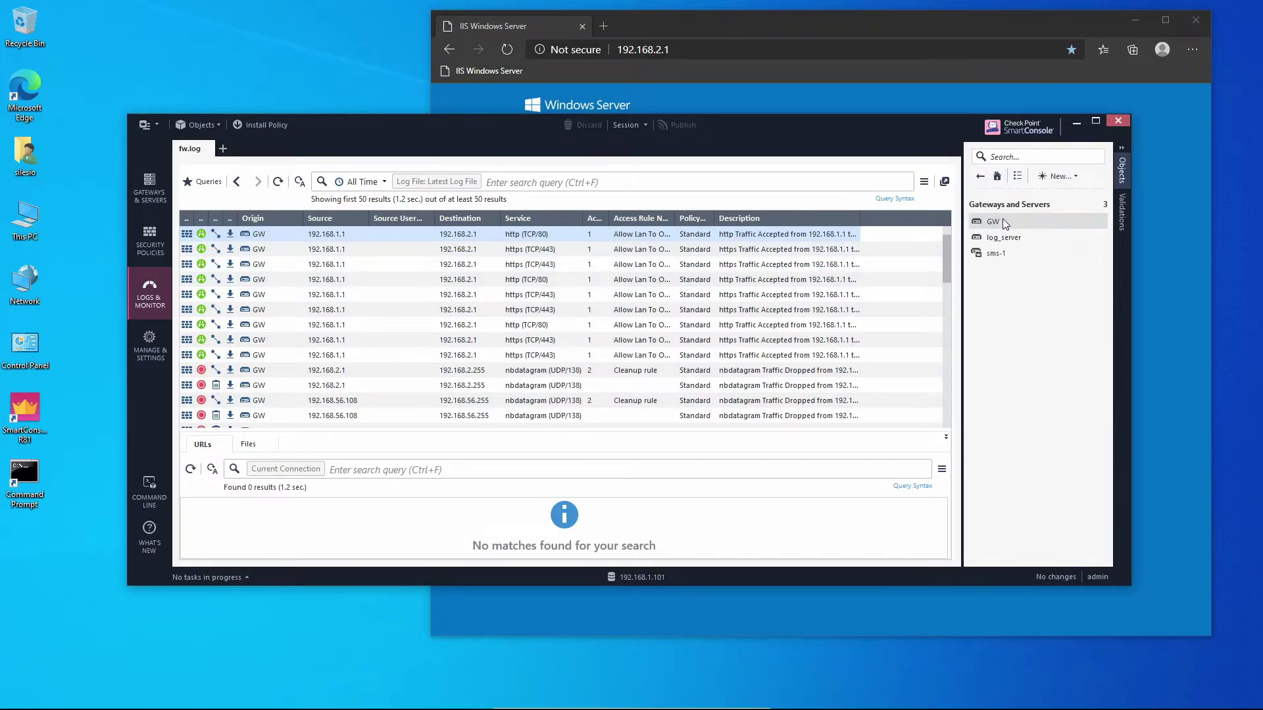
double_click(991, 221)
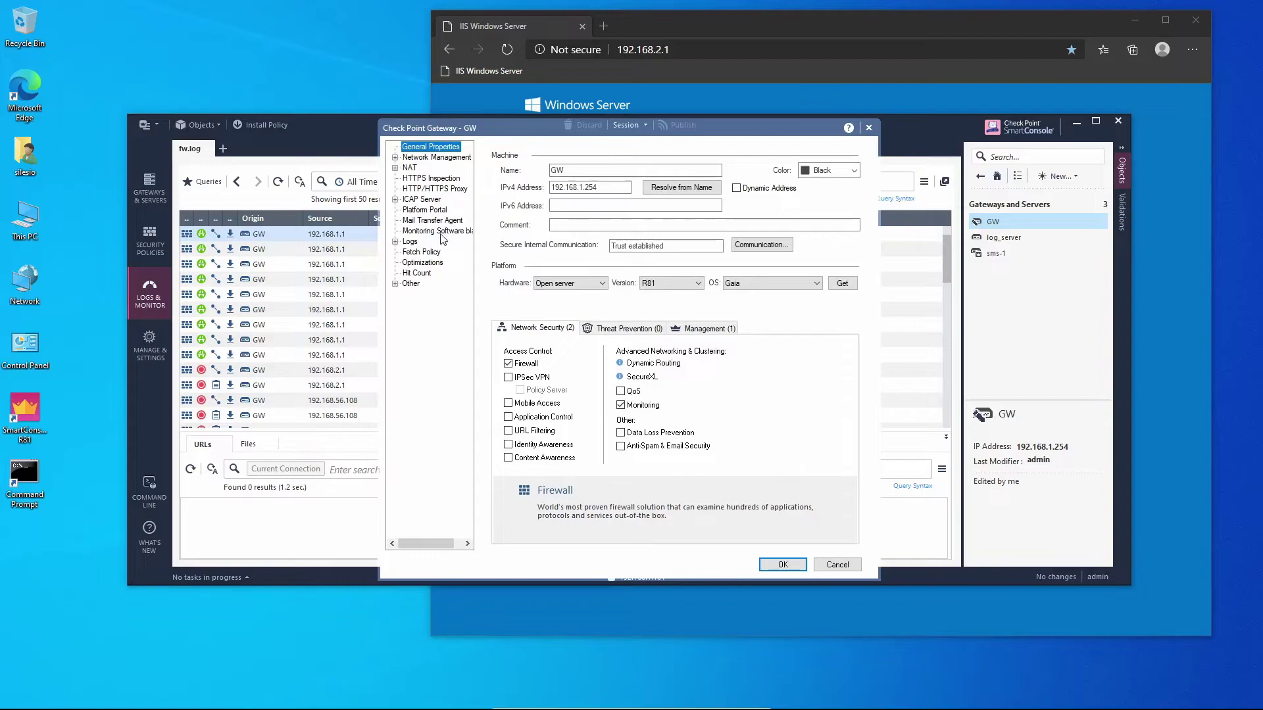
click(410, 242)
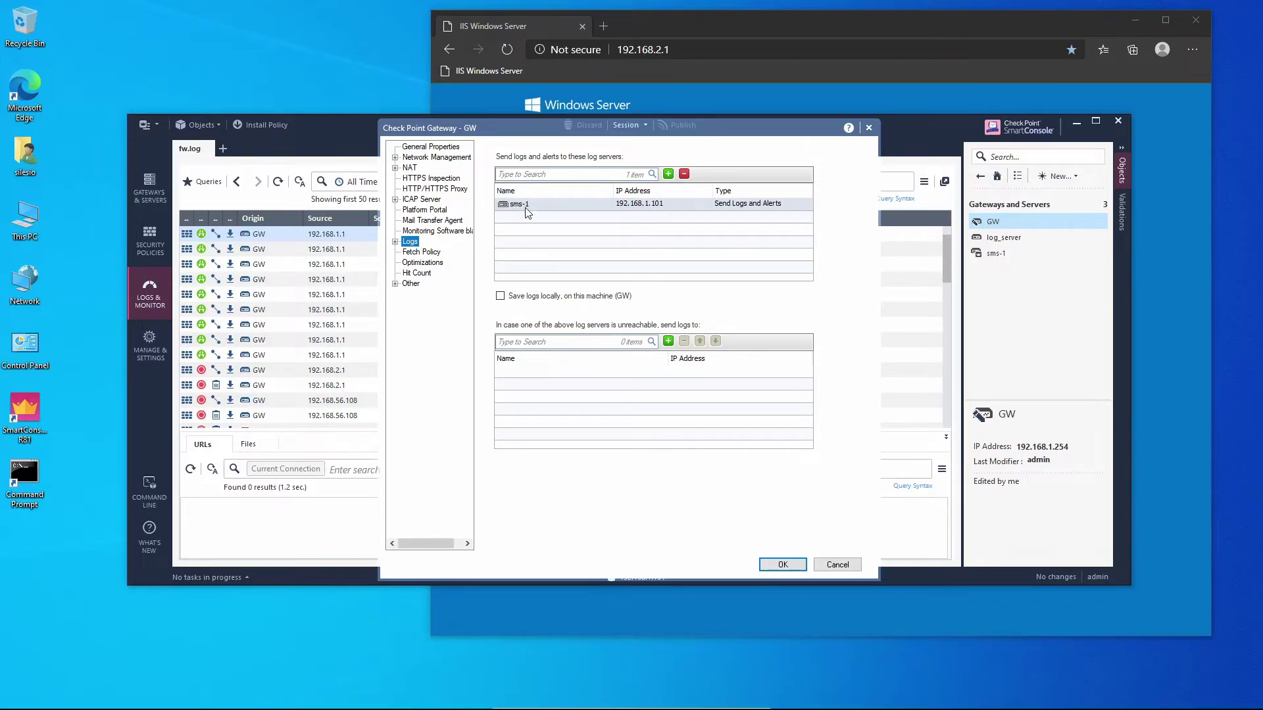
click(684, 174)
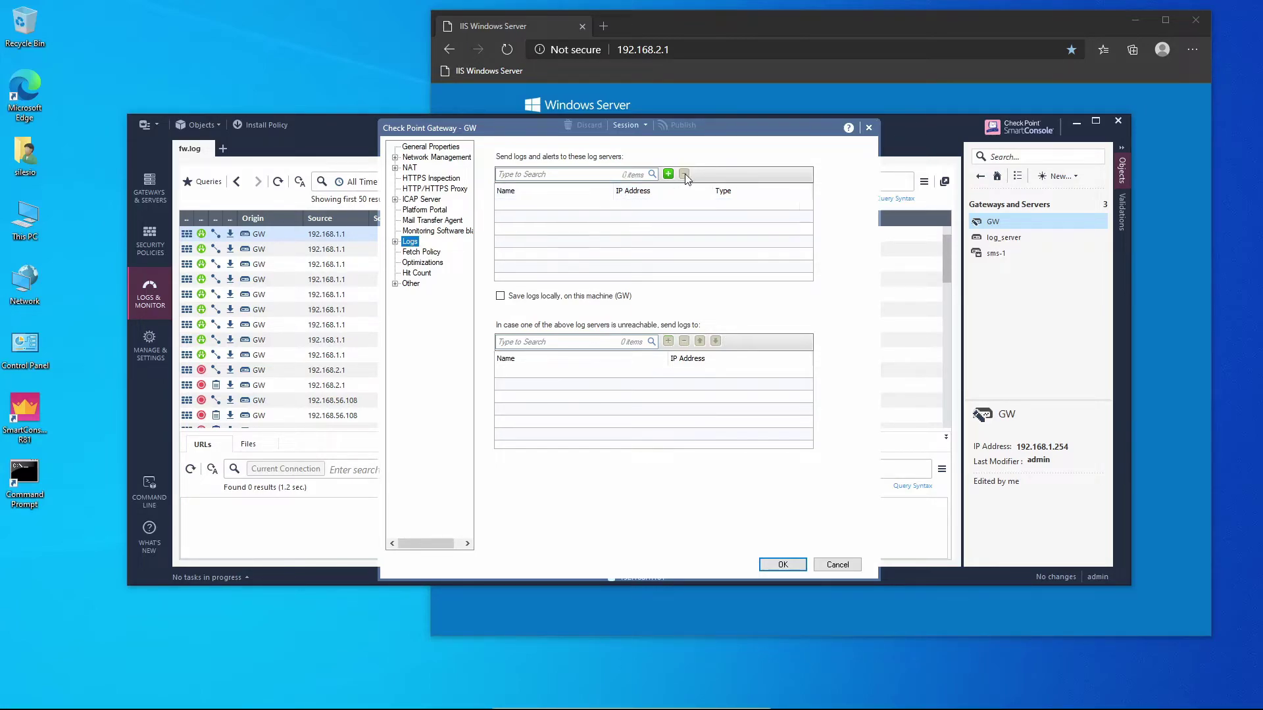
click(668, 173)
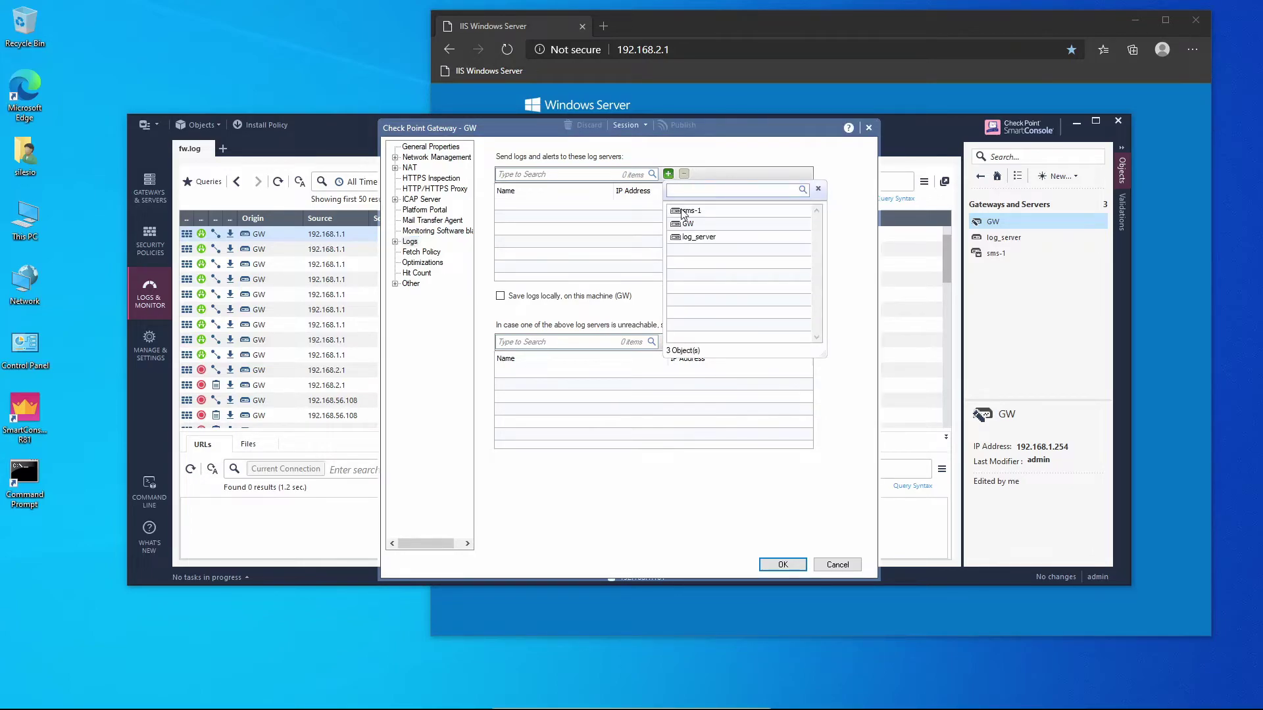
click(701, 238)
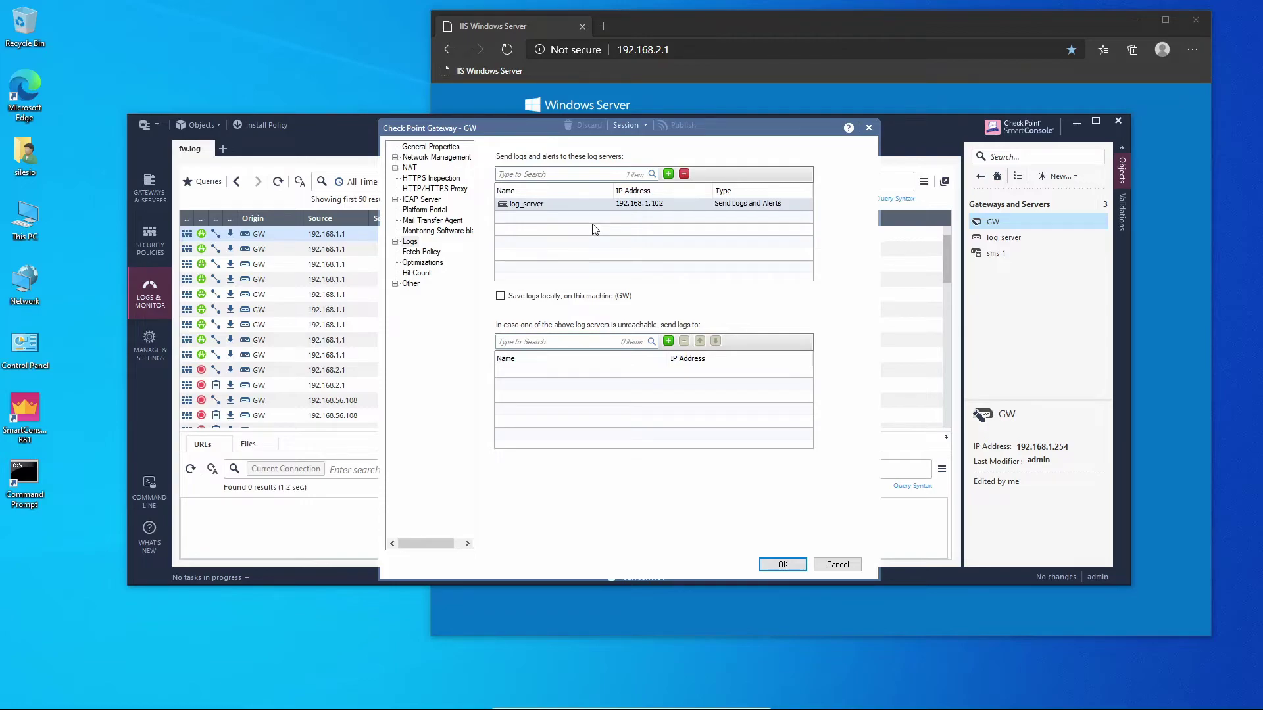
click(667, 341)
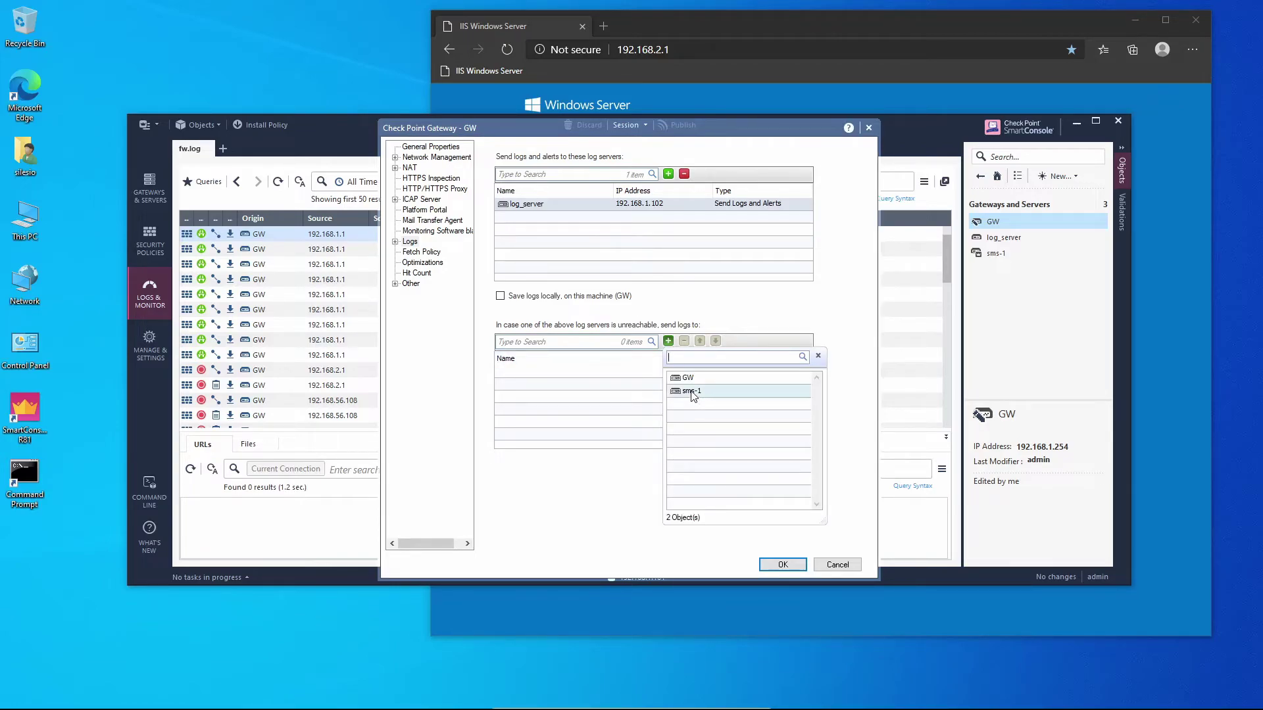
click(692, 392)
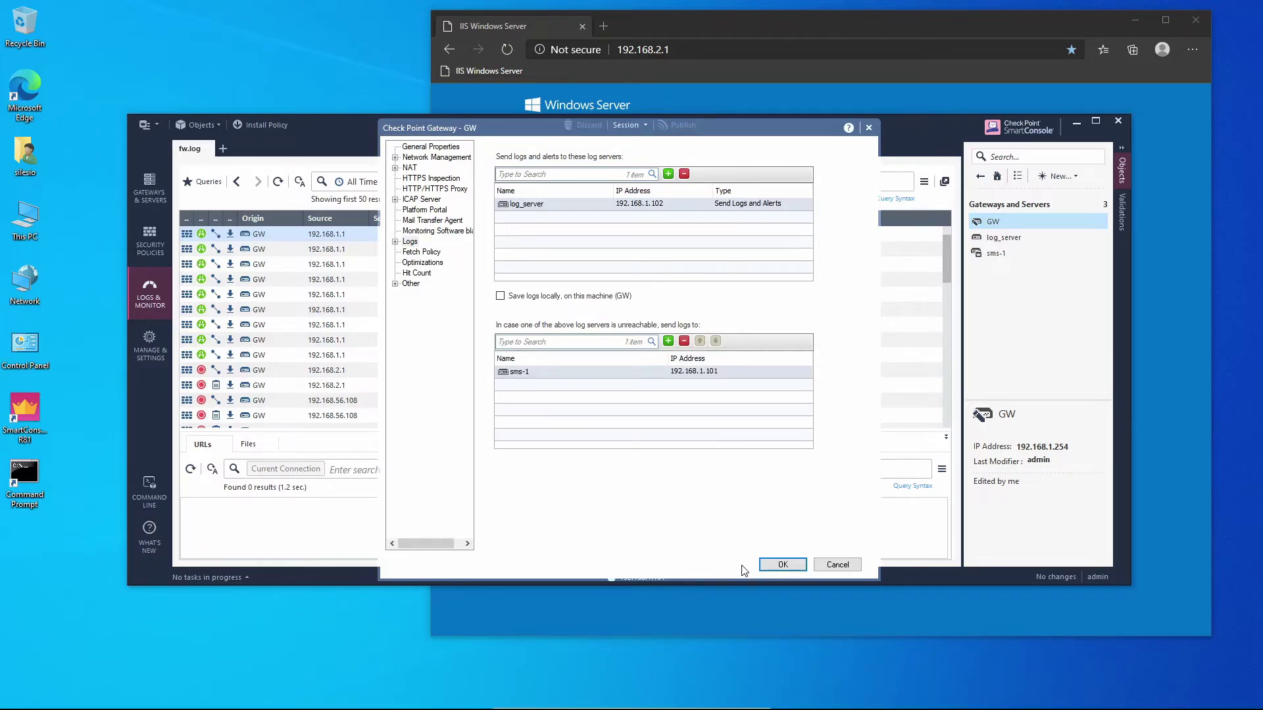
click(783, 565)
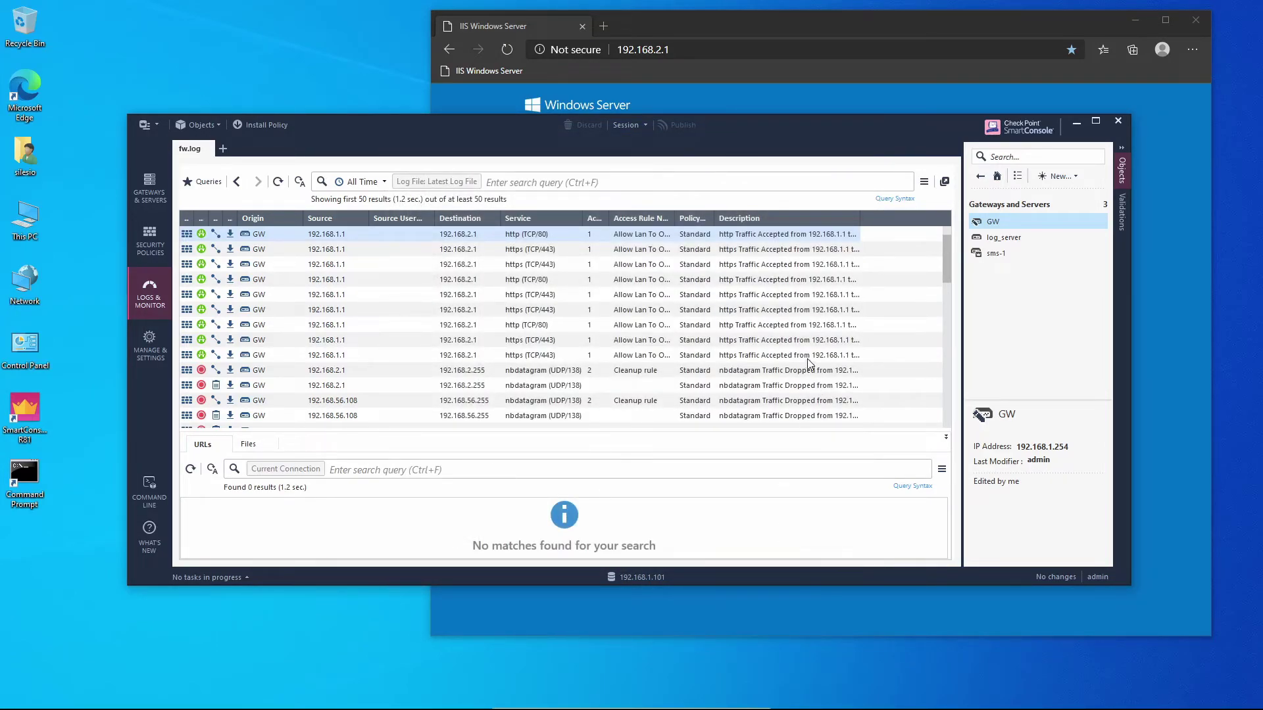
Publish the change and install the Standard policy on GW
click(274, 126)
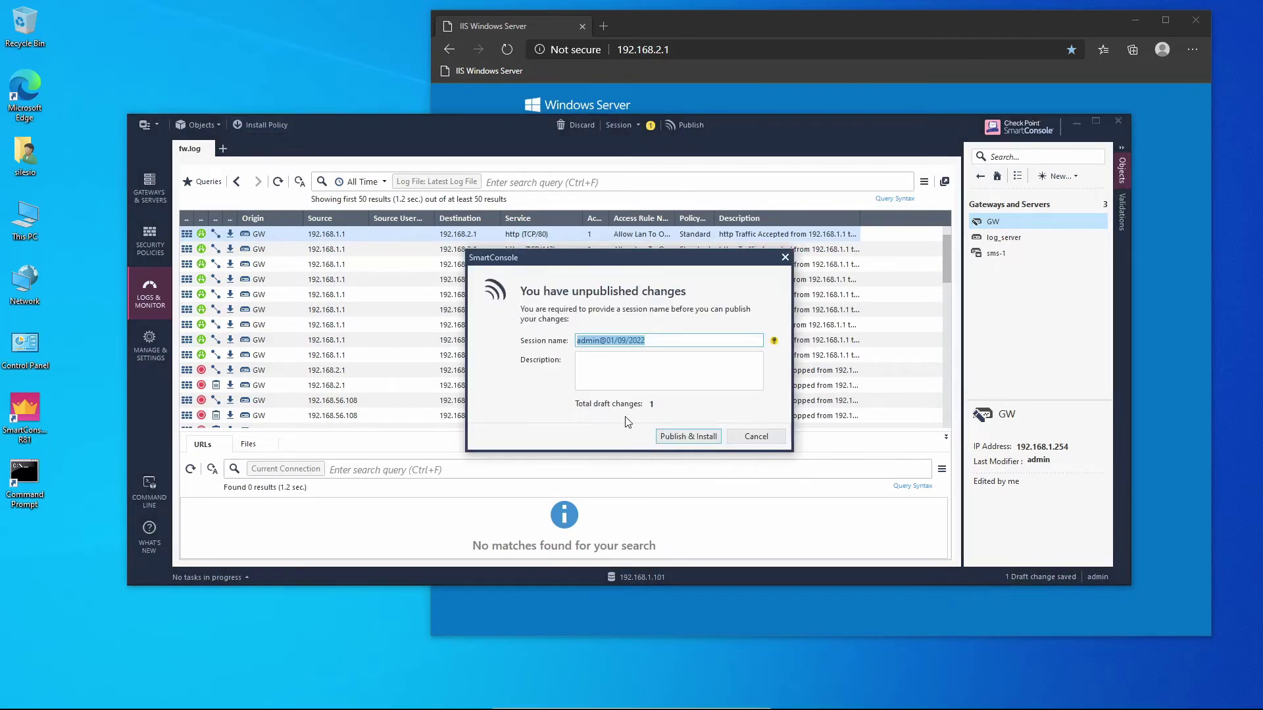
click(677, 438)
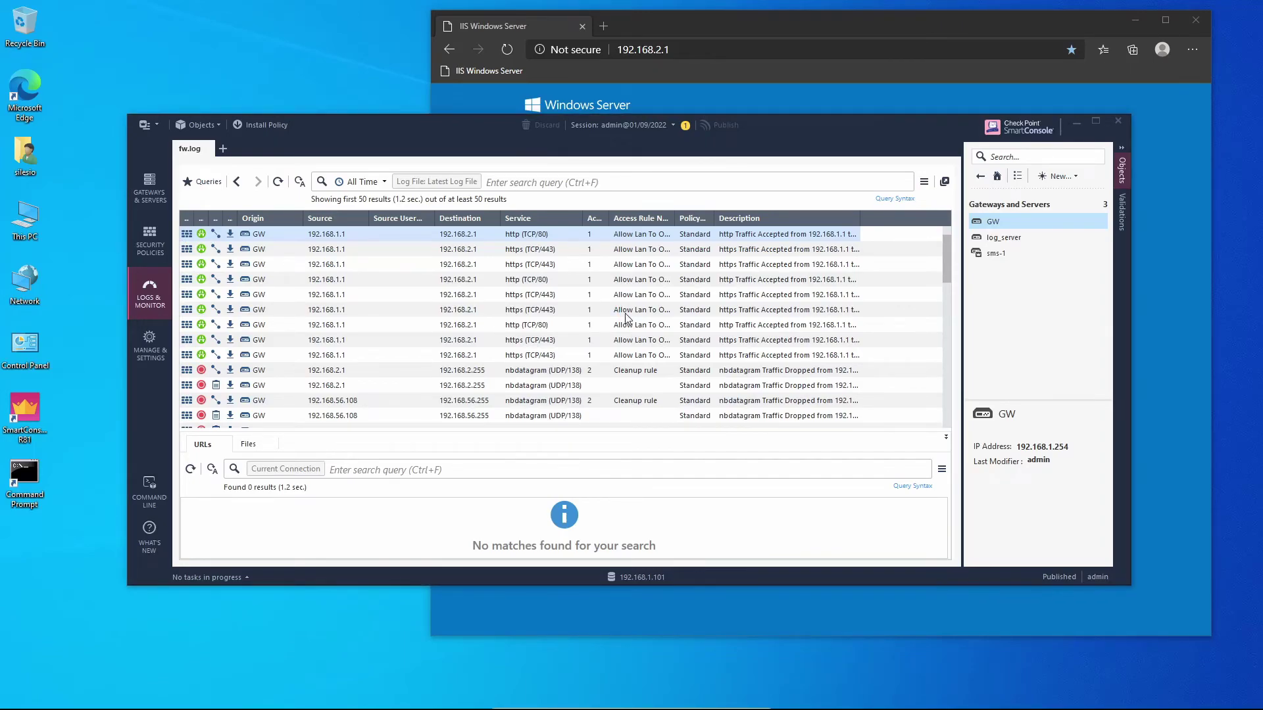
key(ctrl+shift+Return)
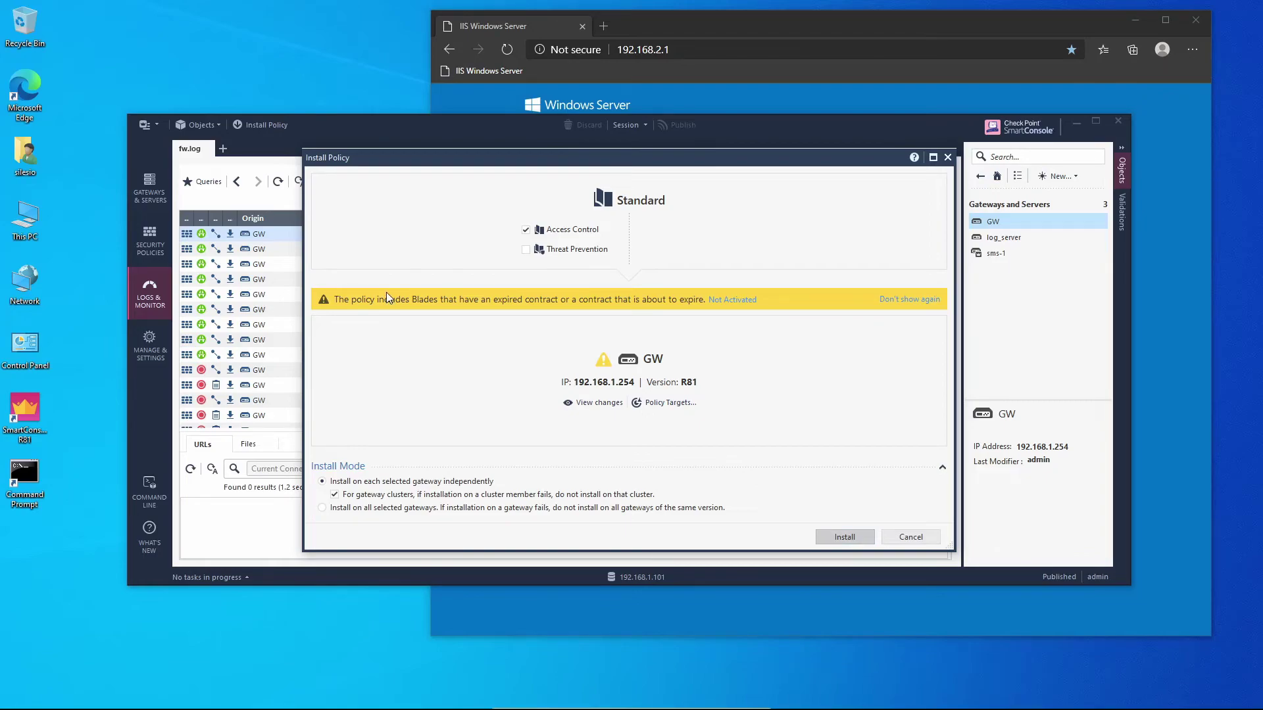
key(Return)
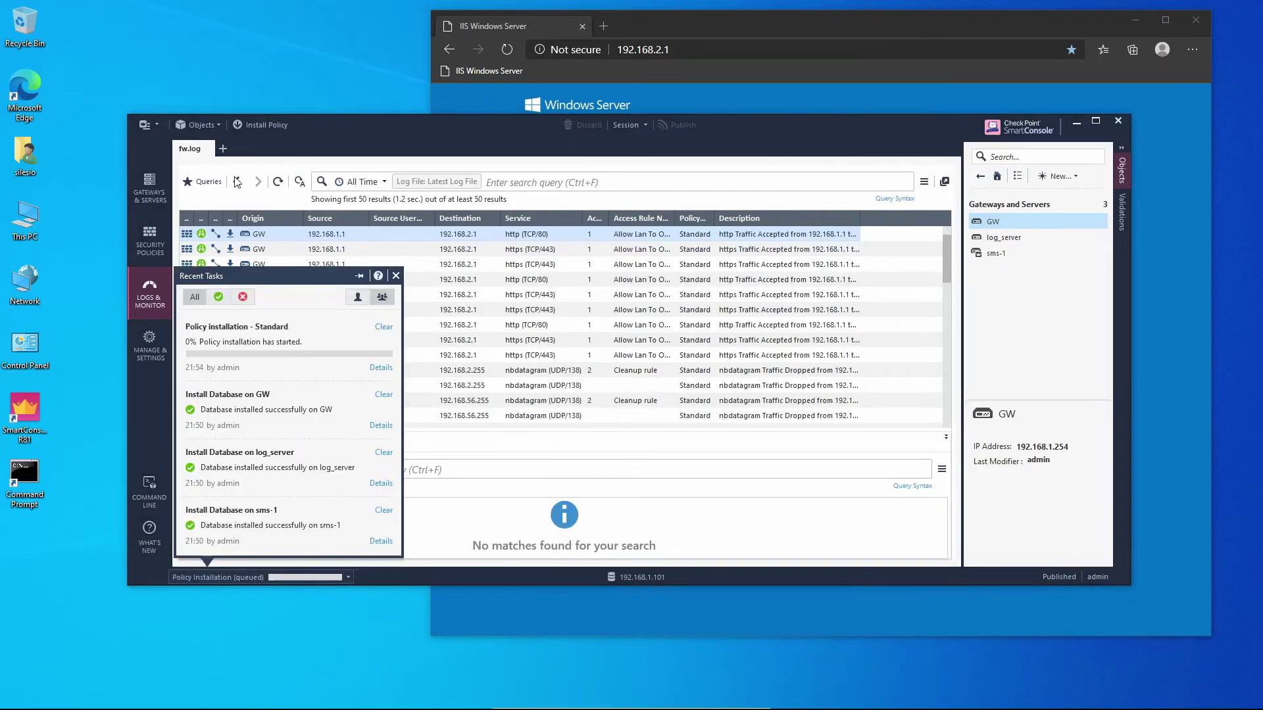
Install the database on the management objects from the main menu
click(151, 124)
click(151, 125)
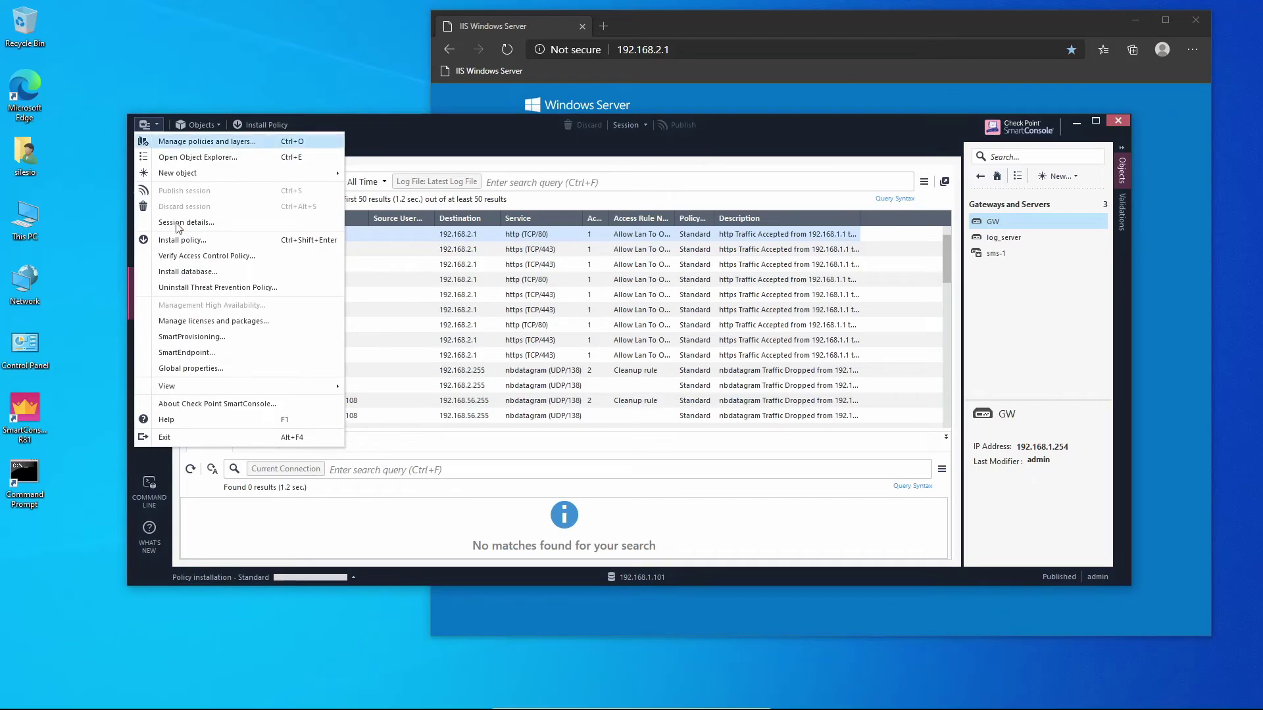
click(198, 272)
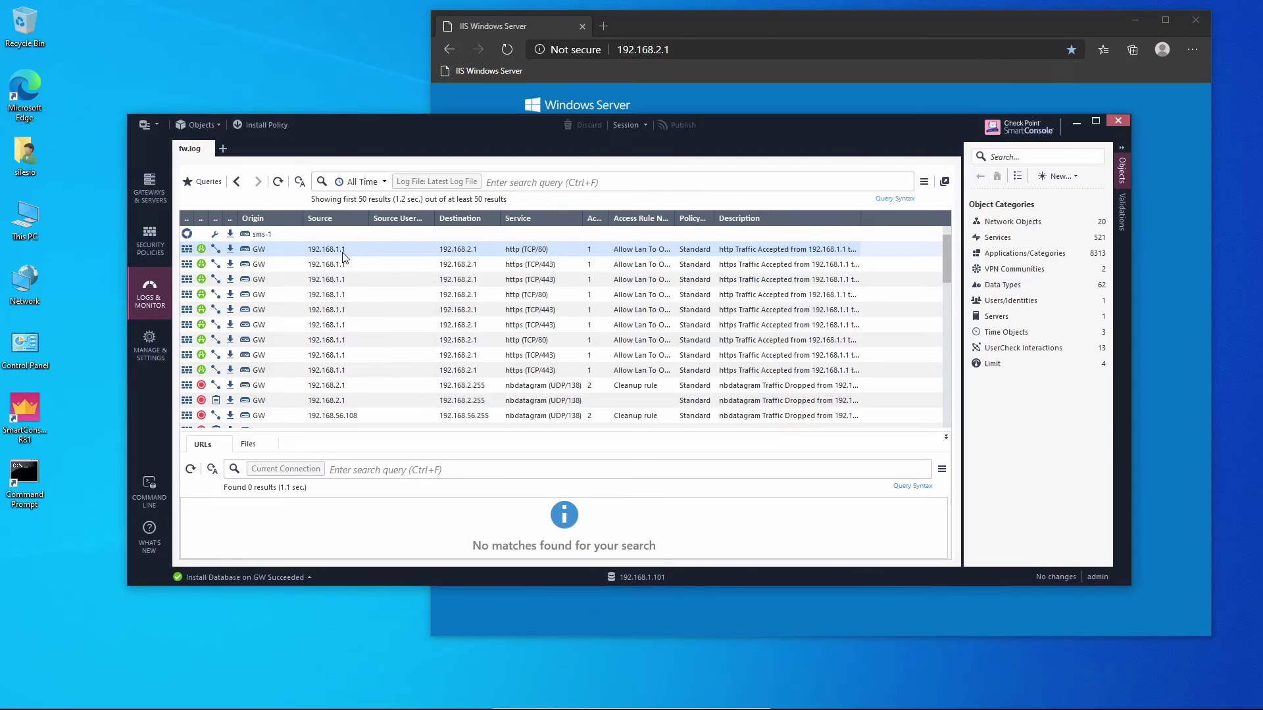
Open log_server's fw.log as the log file and inspect an accepted http entry from GW
click(439, 178)
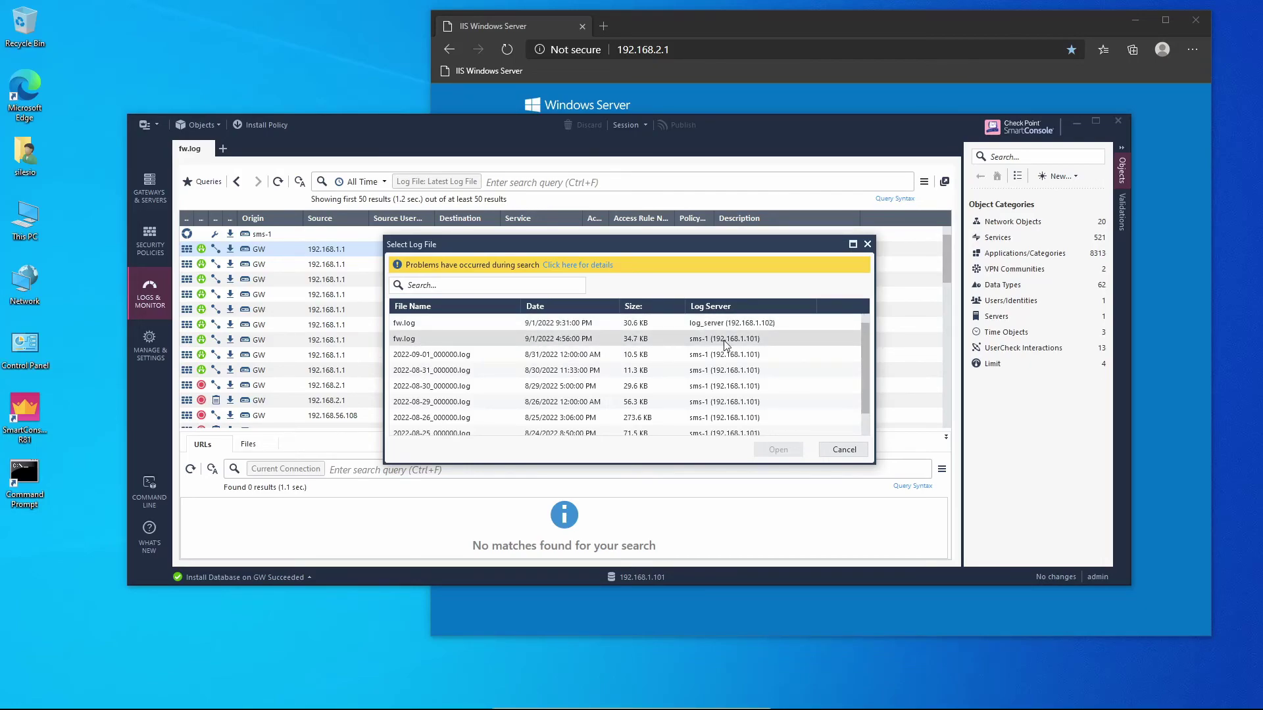
double_click(495, 325)
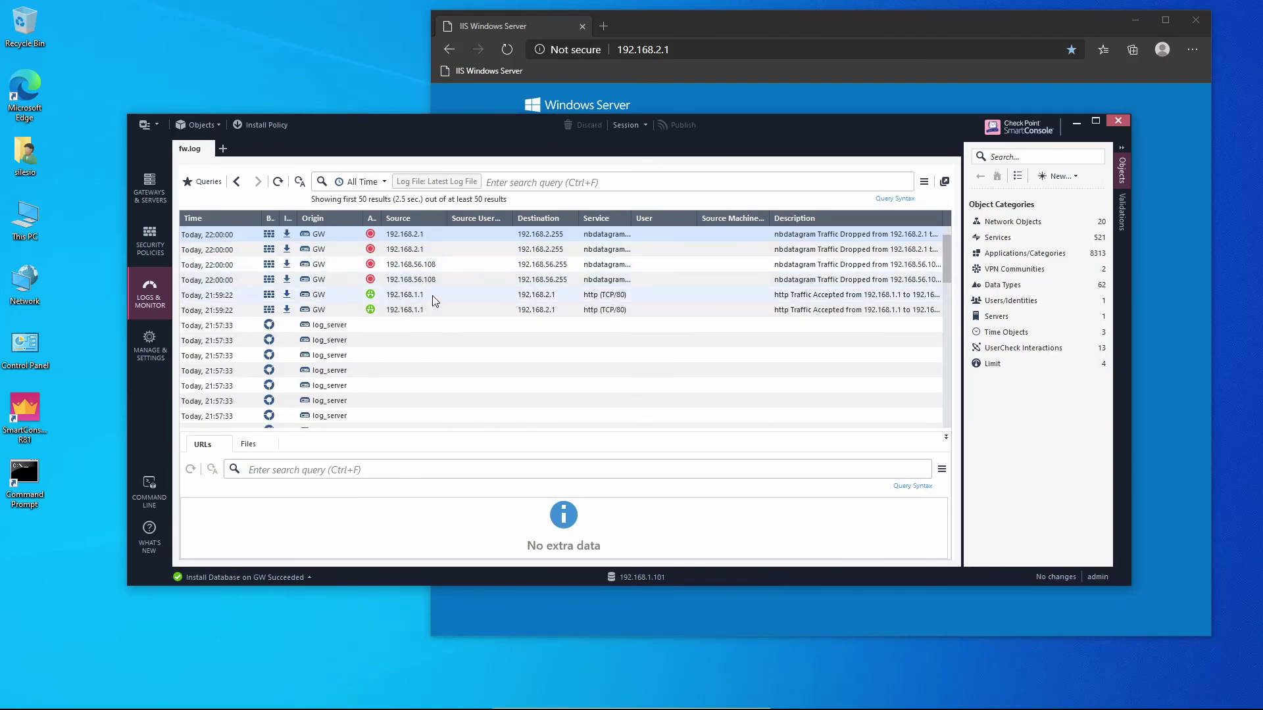
click(390, 297)
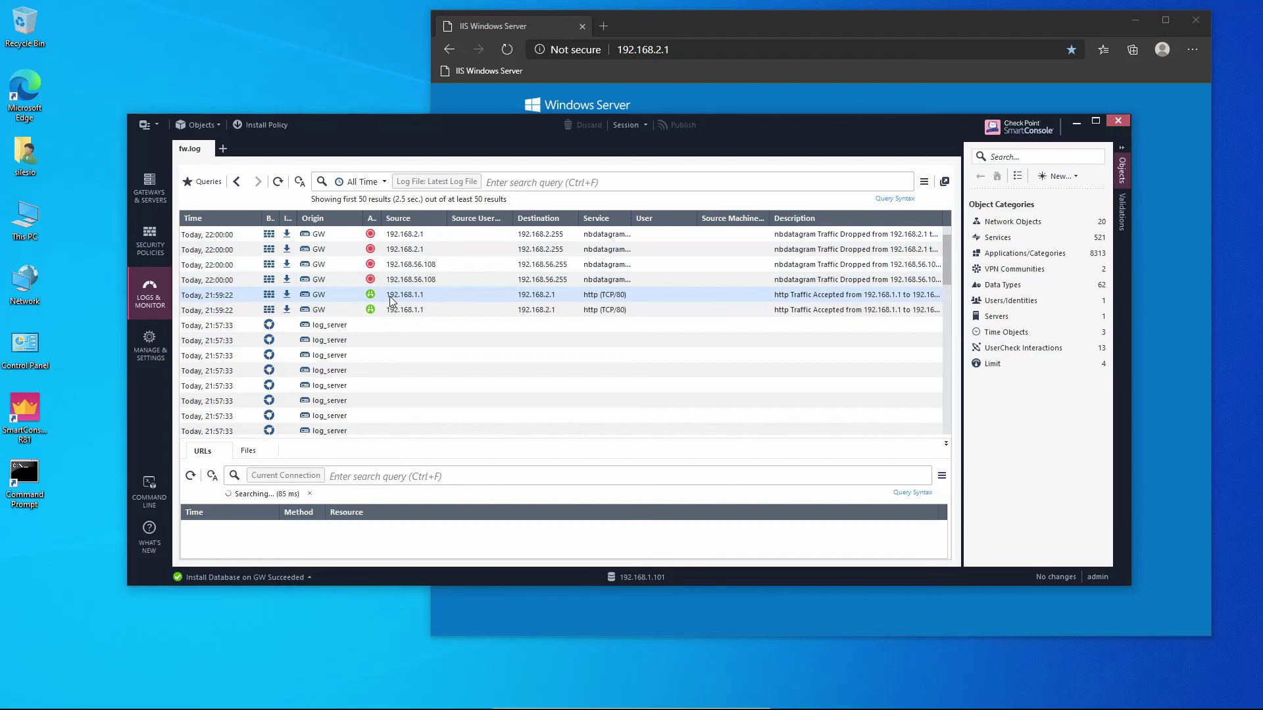